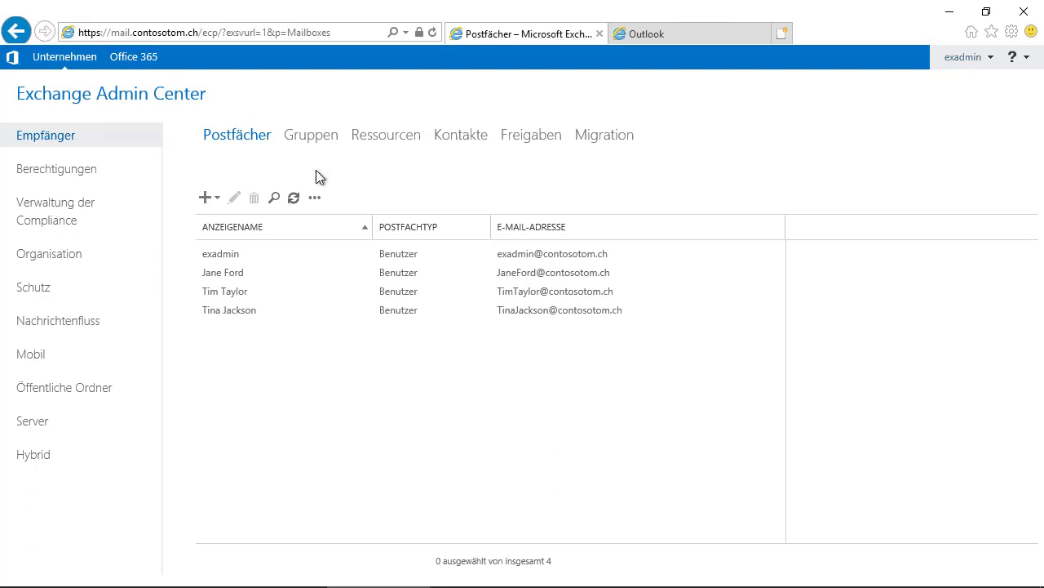
# Start a new equipment mailbox under the recipient resources with the device name Beamer and the alias beamer.
pyautogui.click(390, 137)
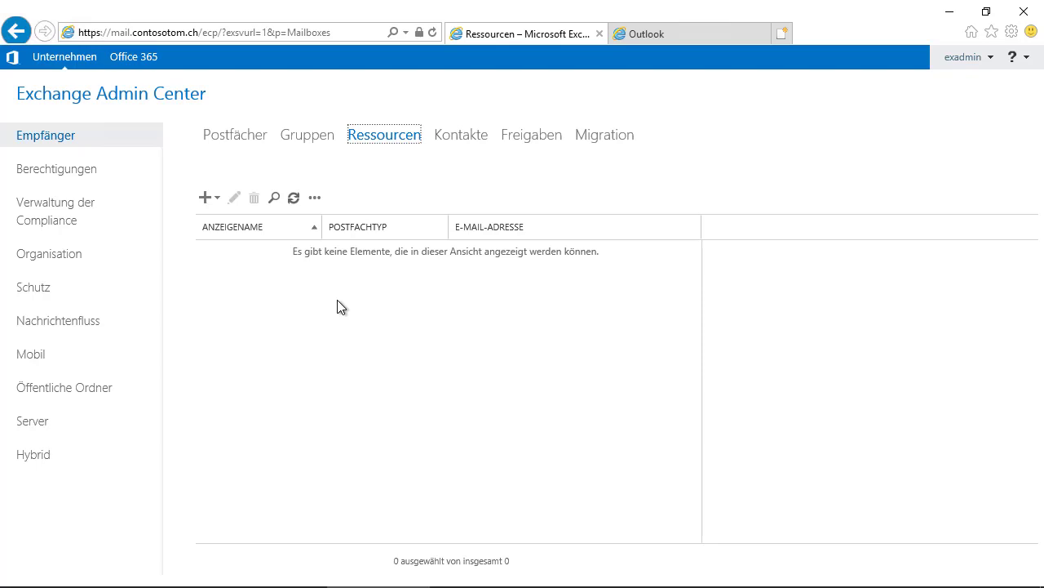
pyautogui.click(219, 202)
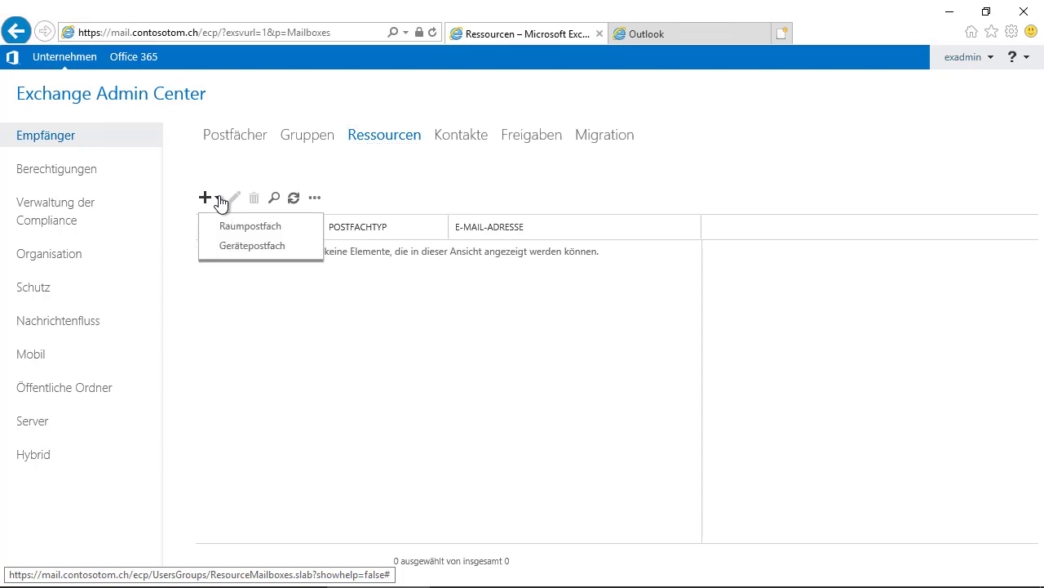
pyautogui.click(289, 247)
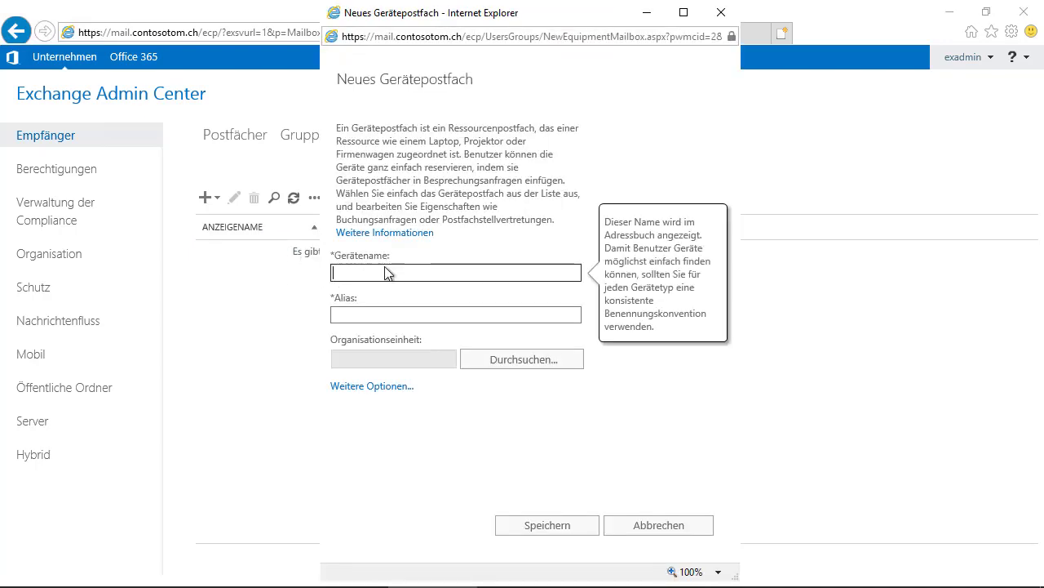
pyautogui.write('Beamer')
pyautogui.click(385, 314)
pyautogui.write('beamer')
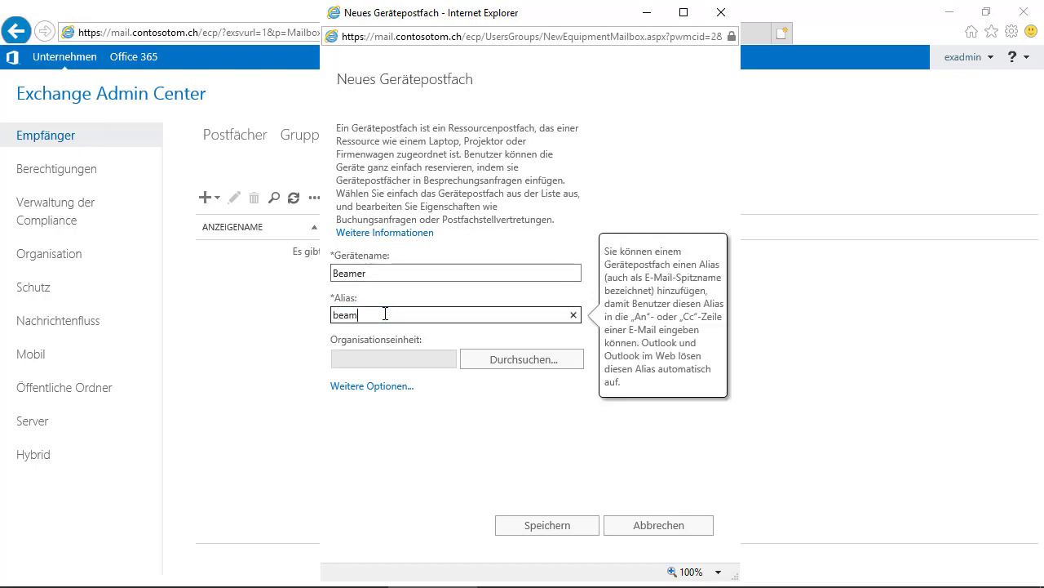
# Assign the new equipment mailbox to the Technik organizational unit under contosotom.ch.
pyautogui.click(490, 363)
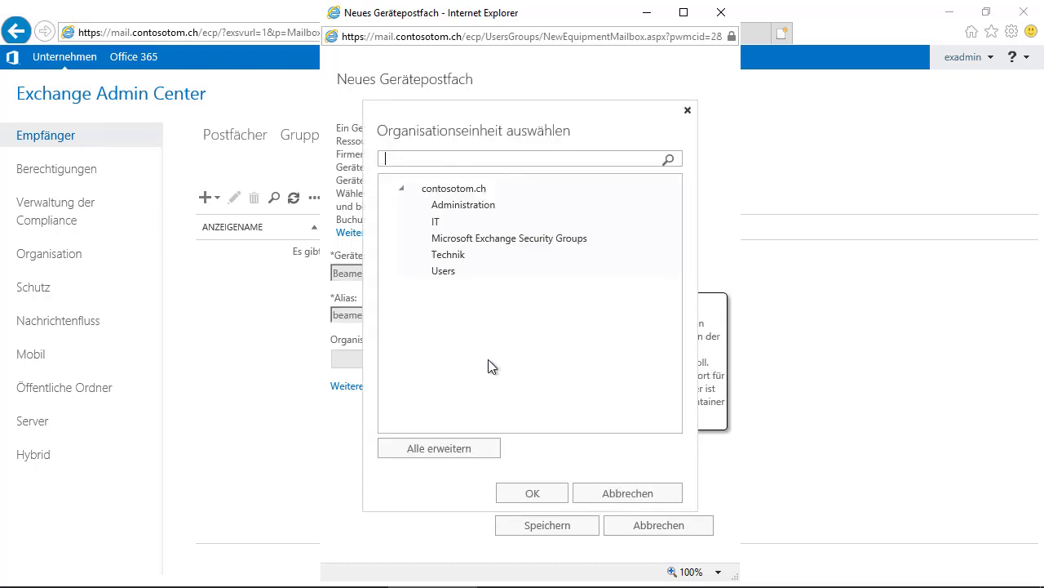
pyautogui.click(463, 256)
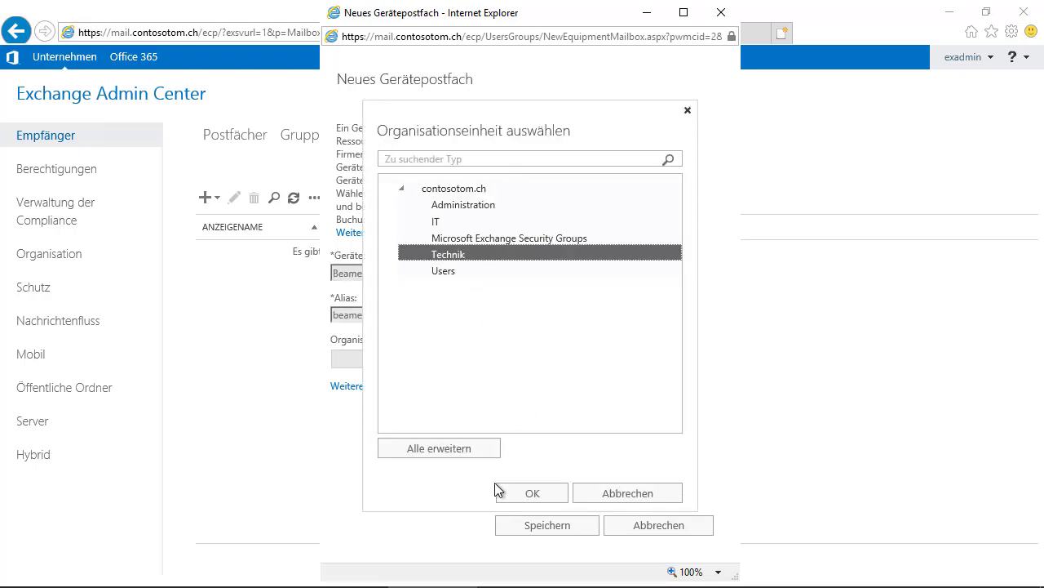
pyautogui.click(557, 499)
# Choose db01 as the mailbox database under the additional options and save the new equipment mailbox.
pyautogui.click(400, 387)
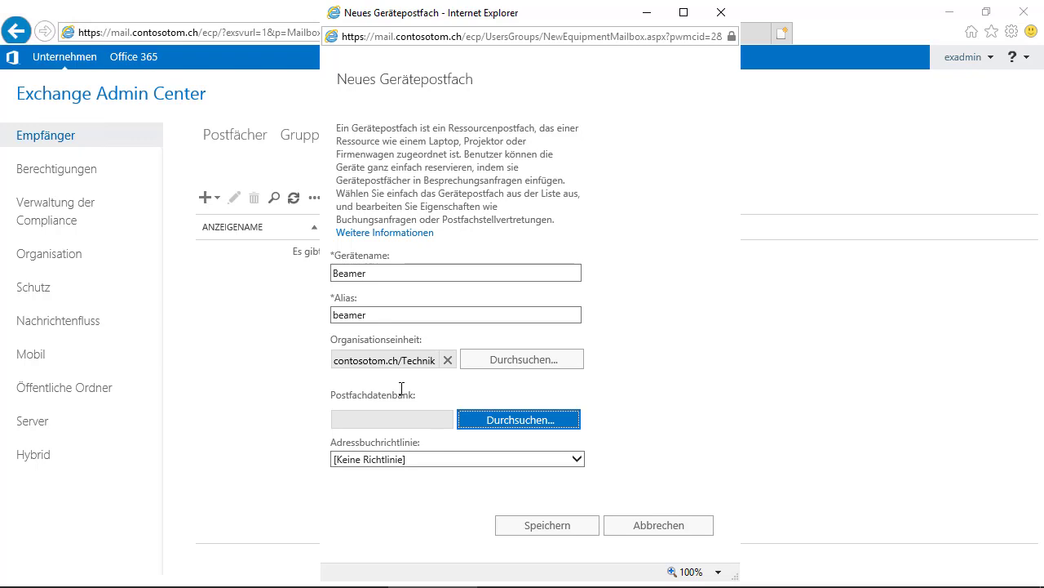
pyautogui.click(522, 421)
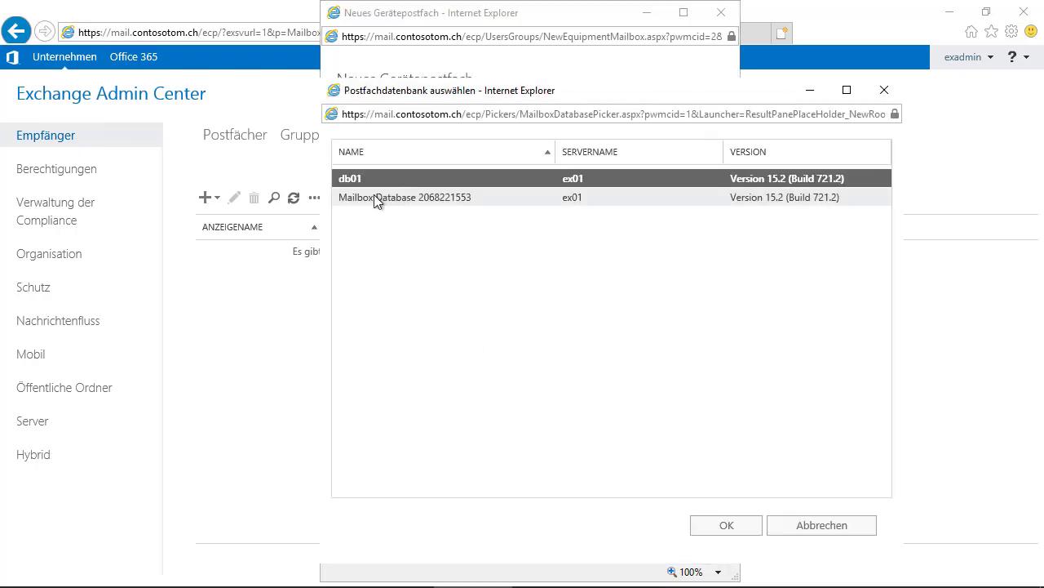
pyautogui.click(725, 525)
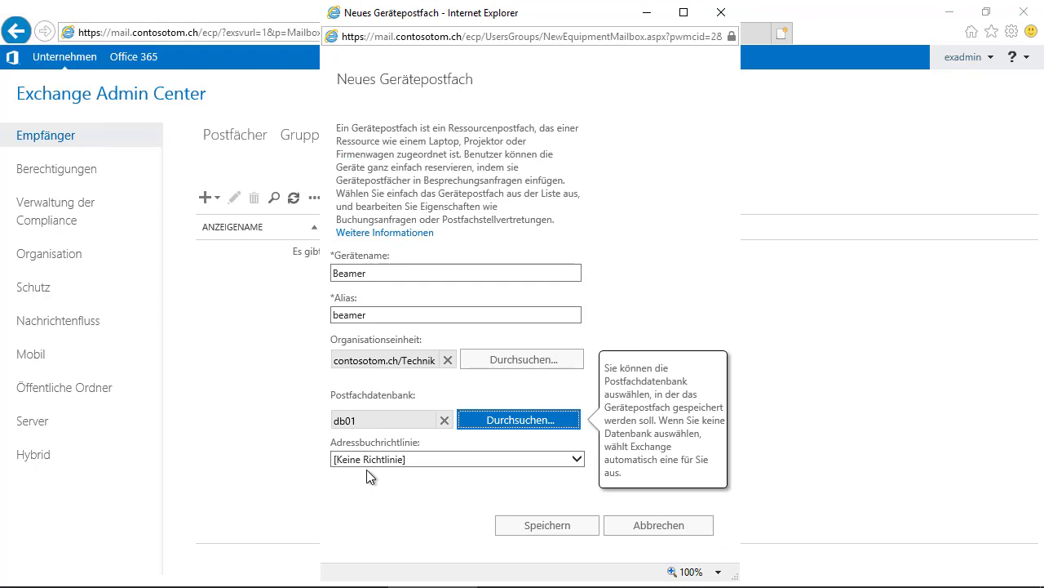
pyautogui.click(547, 527)
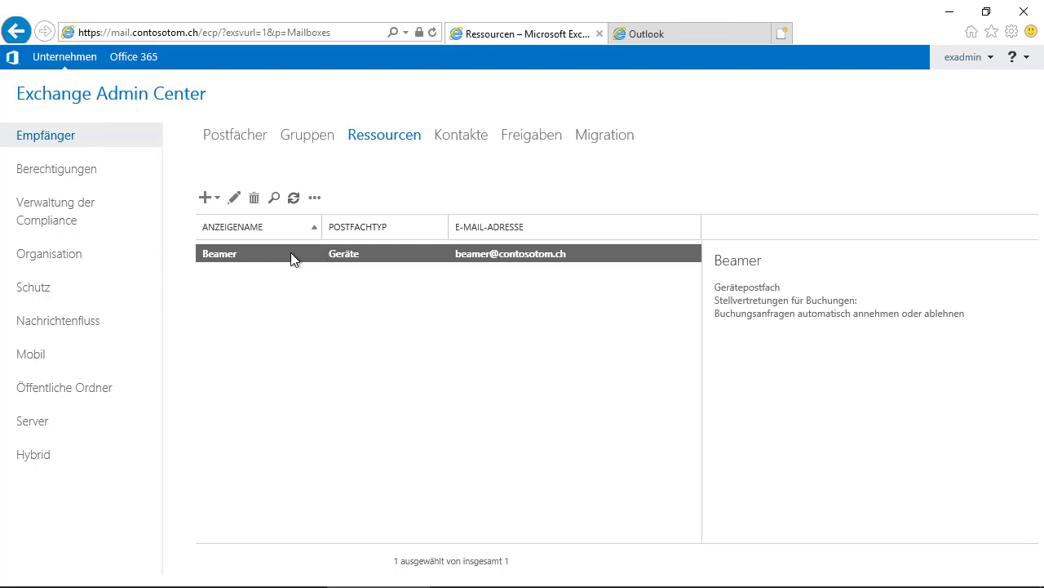
# Open the Beamer mailbox's properties for editing in a maximized window and set its department to Technik.
pyautogui.click(235, 198)
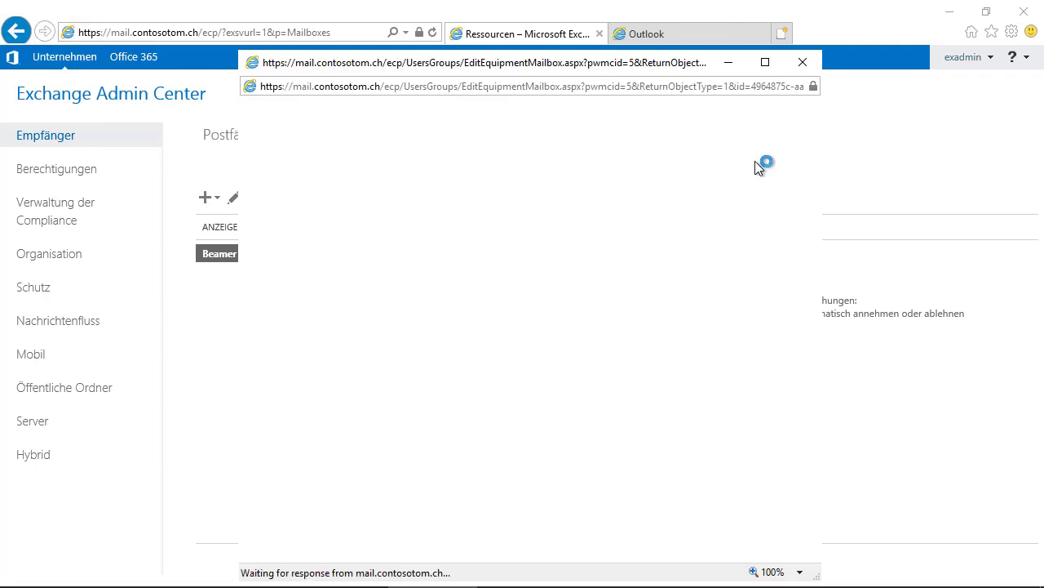
pyautogui.click(766, 62)
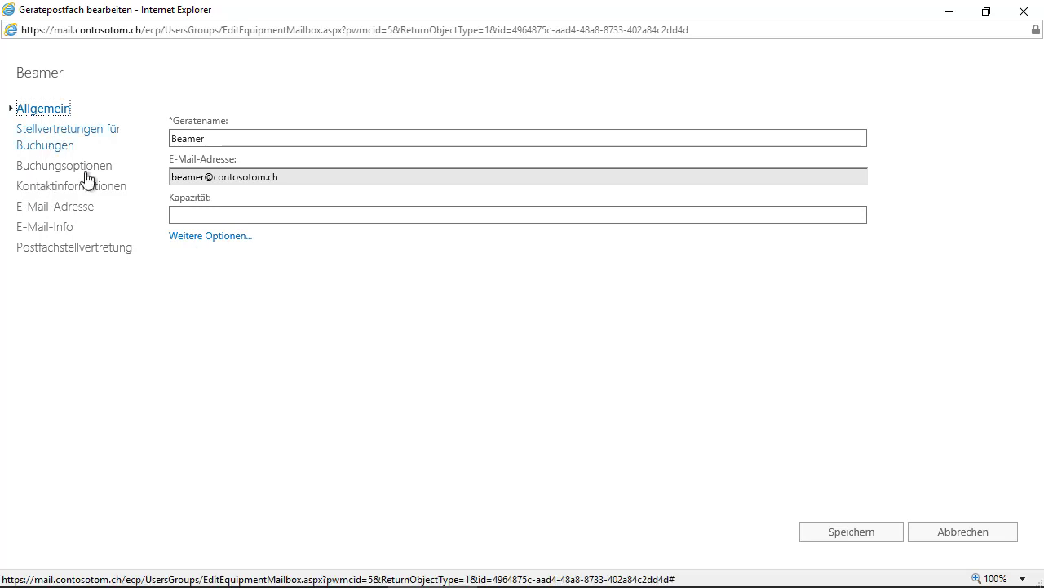
pyautogui.click(194, 214)
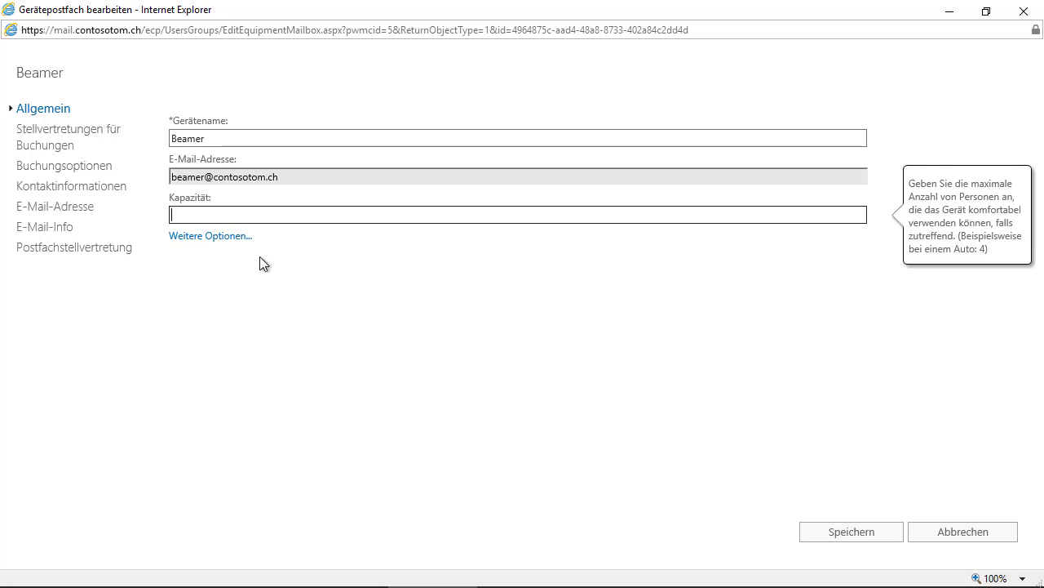
pyautogui.click(238, 236)
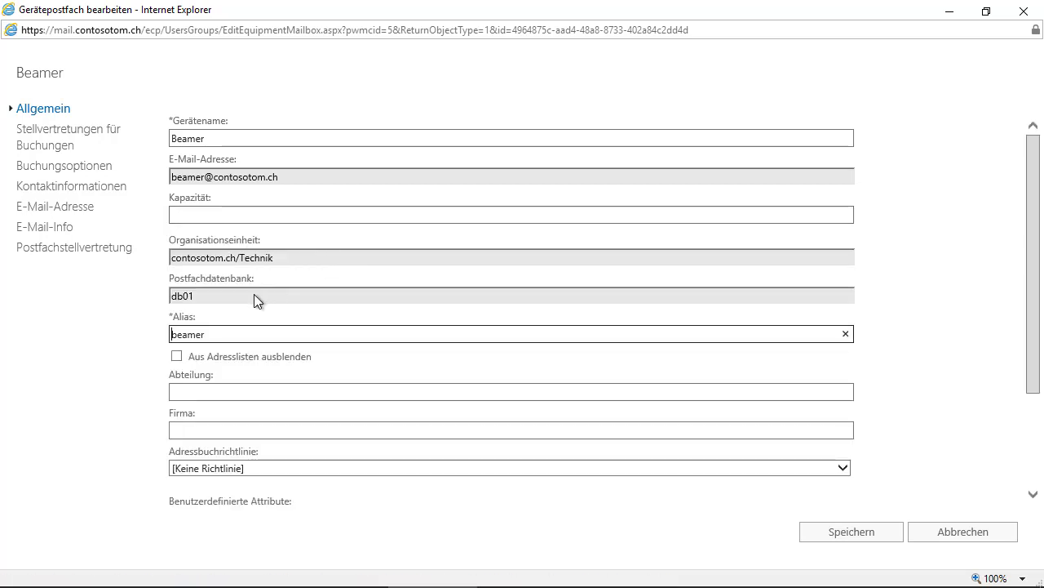
pyautogui.click(226, 394)
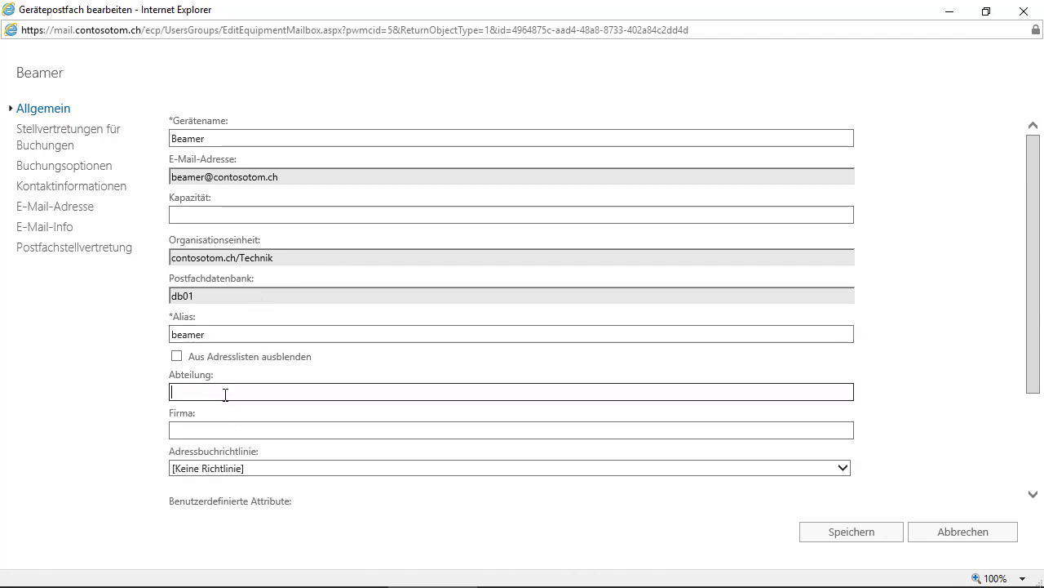
pyautogui.write('Technik')
# Try assigning Beamer's booking requests to selected delegates, and restore automatic acceptance or refusal.
pyautogui.click(50, 145)
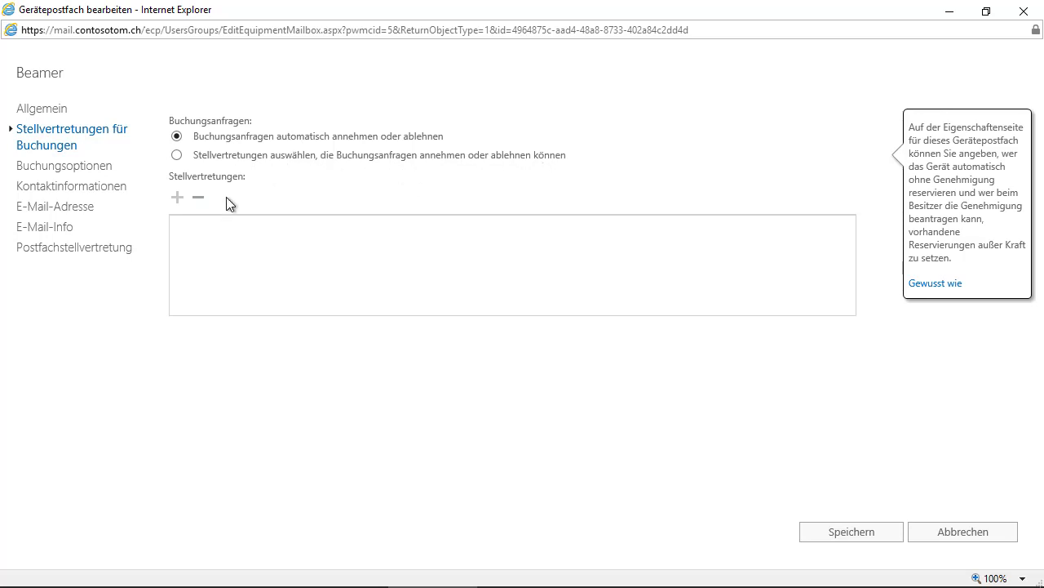
pyautogui.click(177, 156)
pyautogui.click(177, 136)
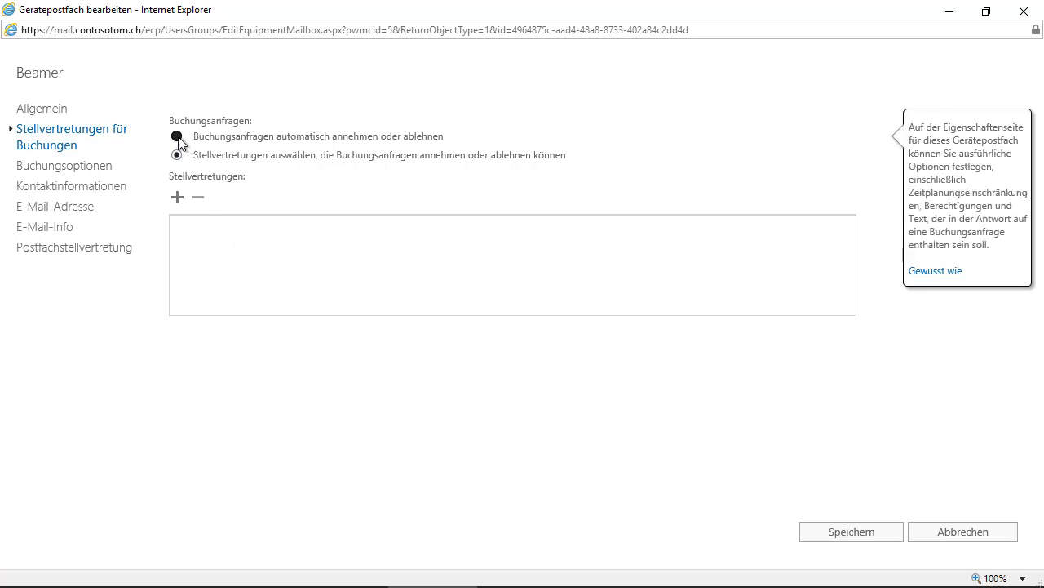
# Review Beamer's booking options, contact information, e-mail address, e-mail info and mailbox delegation settings, and save the mailbox.
pyautogui.click(76, 168)
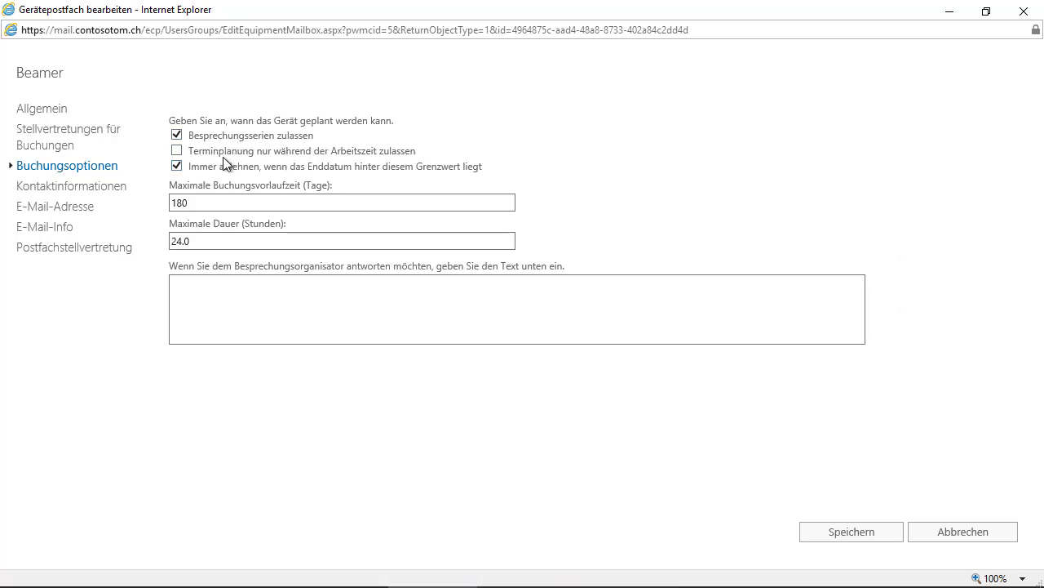
pyautogui.moveTo(292, 157)
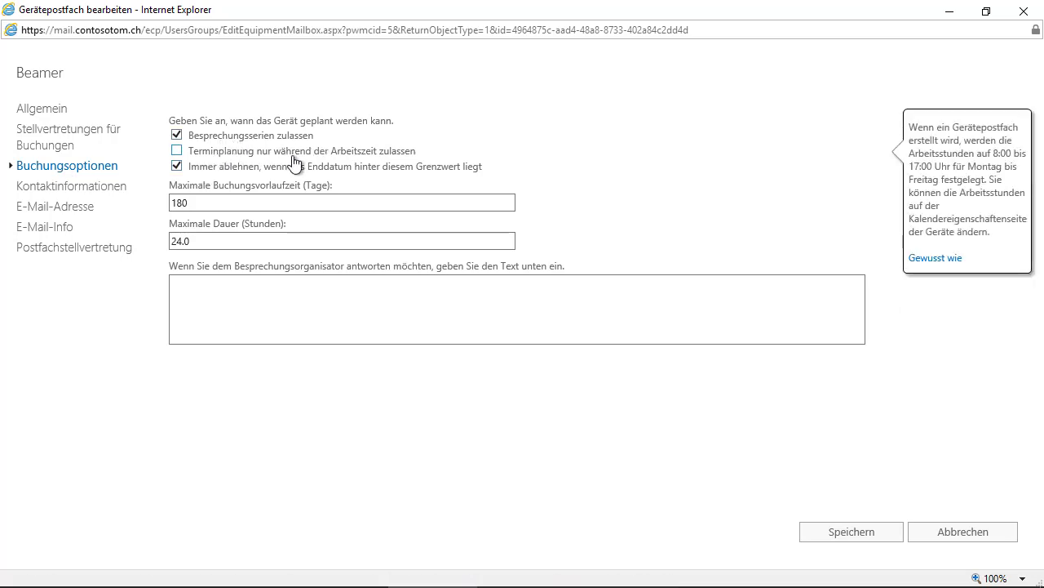
pyautogui.moveTo(372, 158)
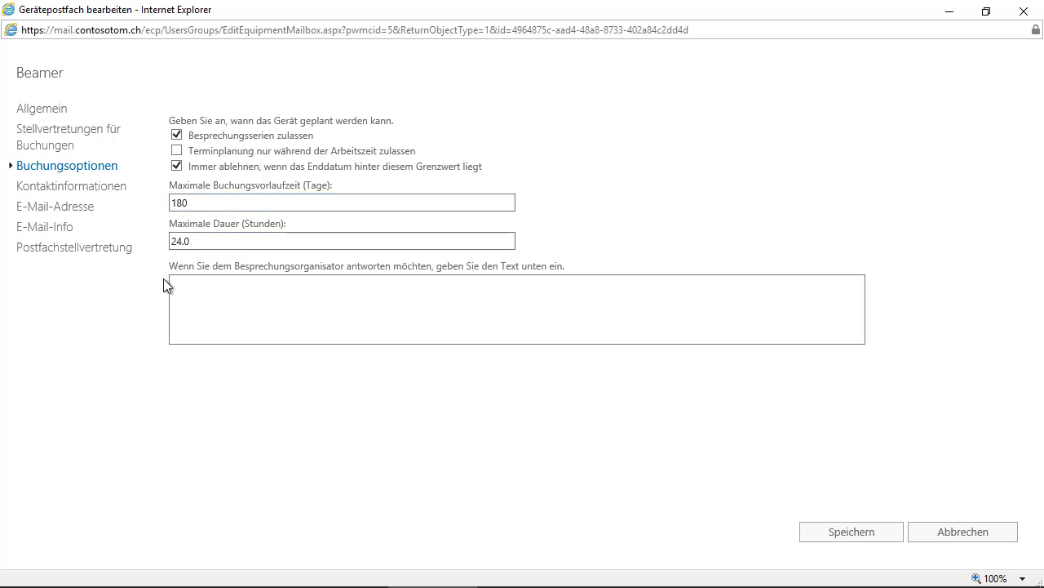
pyautogui.click(87, 191)
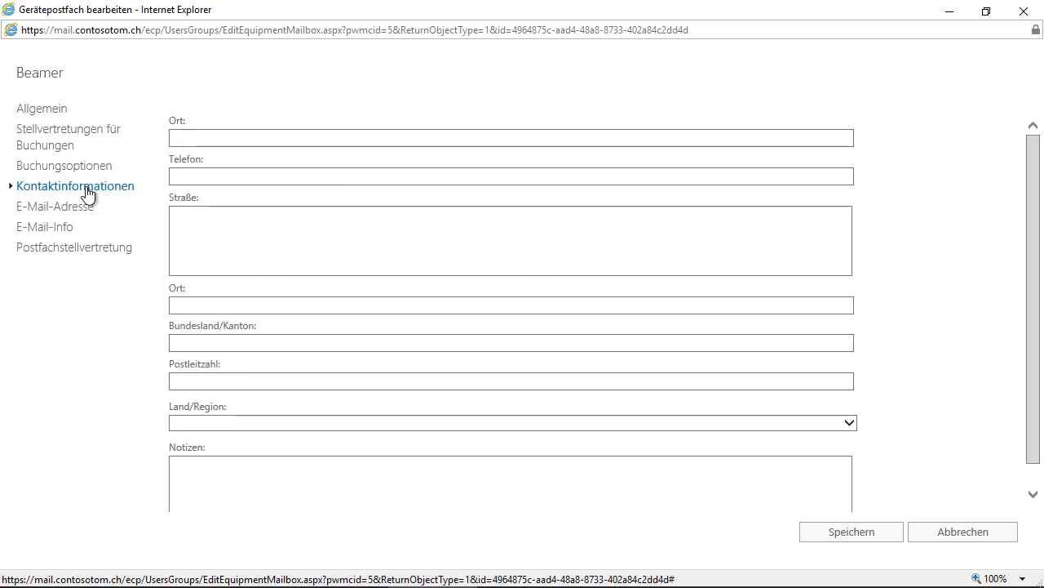
pyautogui.click(56, 206)
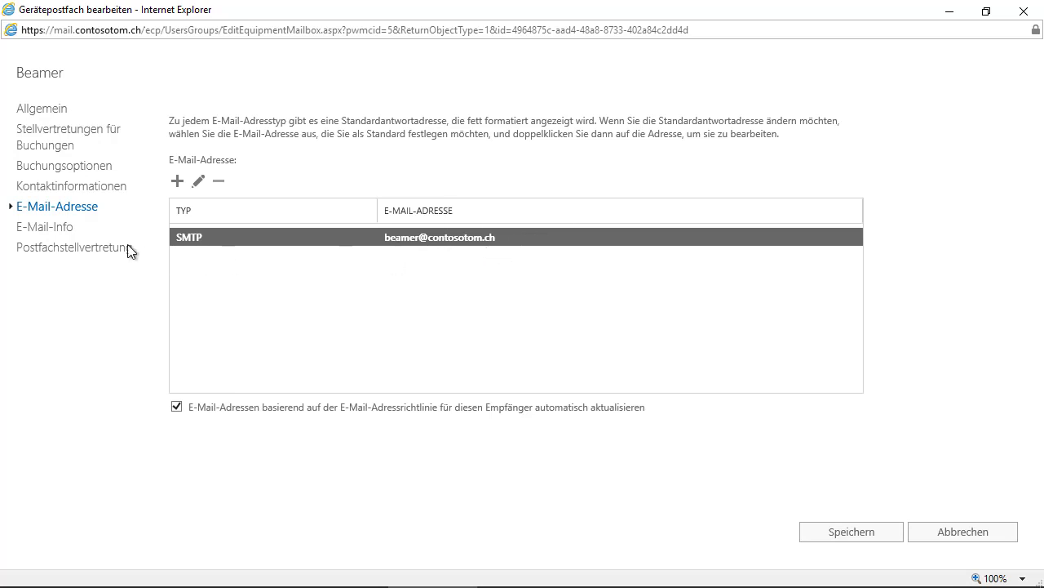
pyautogui.click(56, 235)
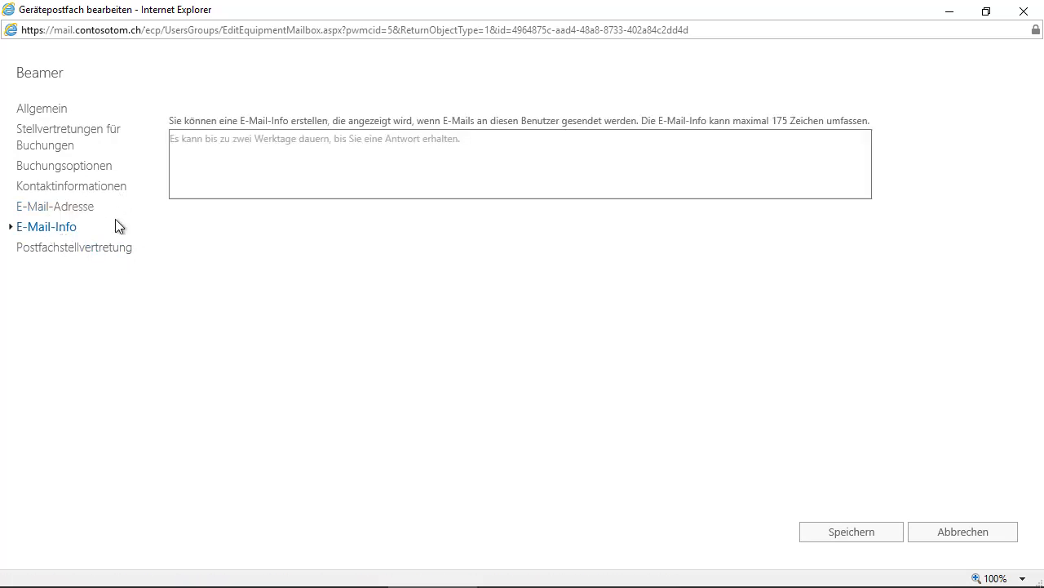
pyautogui.click(325, 188)
pyautogui.click(73, 255)
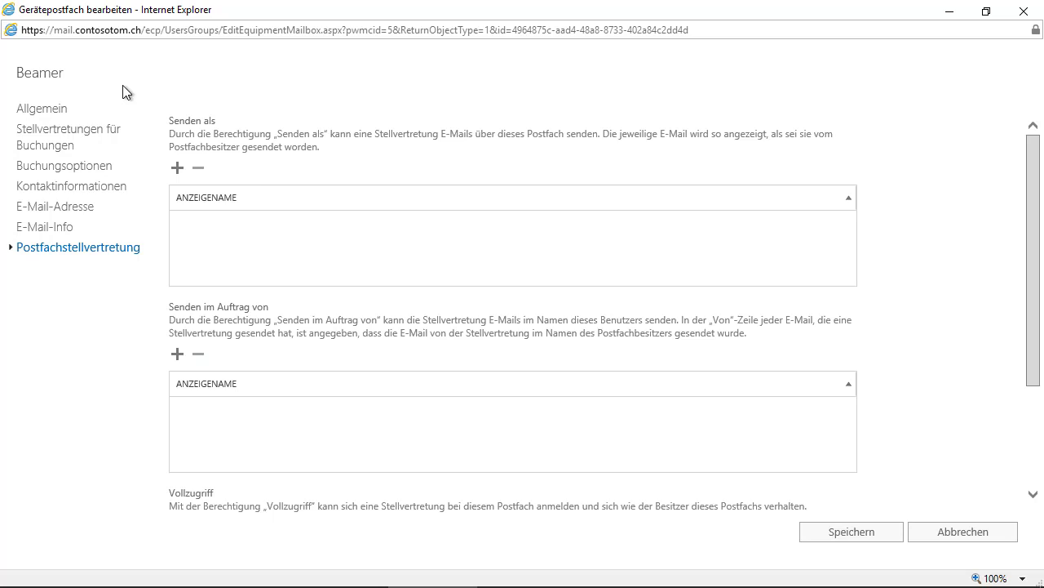
pyautogui.click(860, 534)
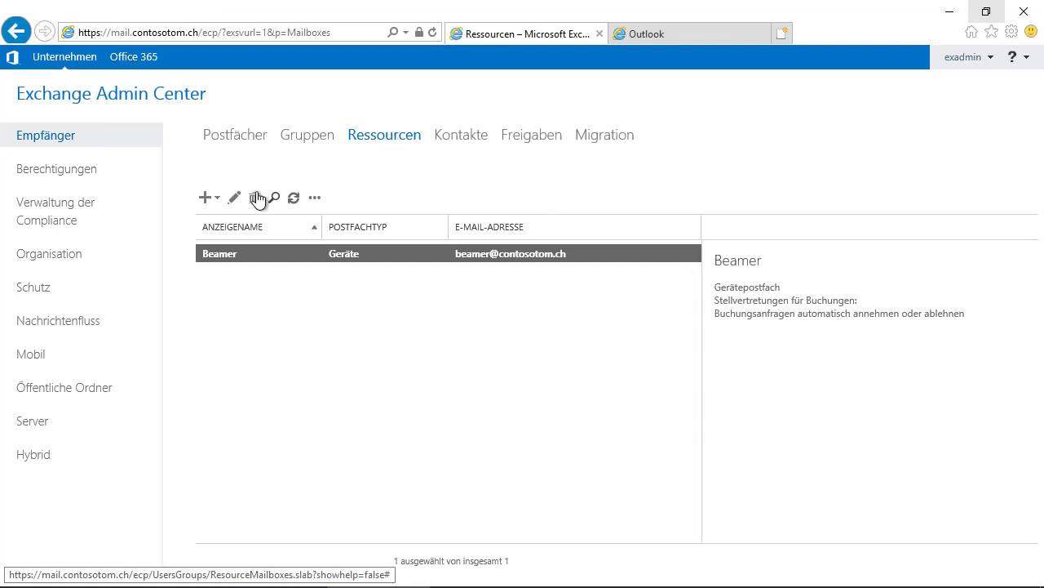
# Start a new room mailbox with the room name SitzungszimmerAdministration and the alias sitzungadmin.
pyautogui.click(217, 197)
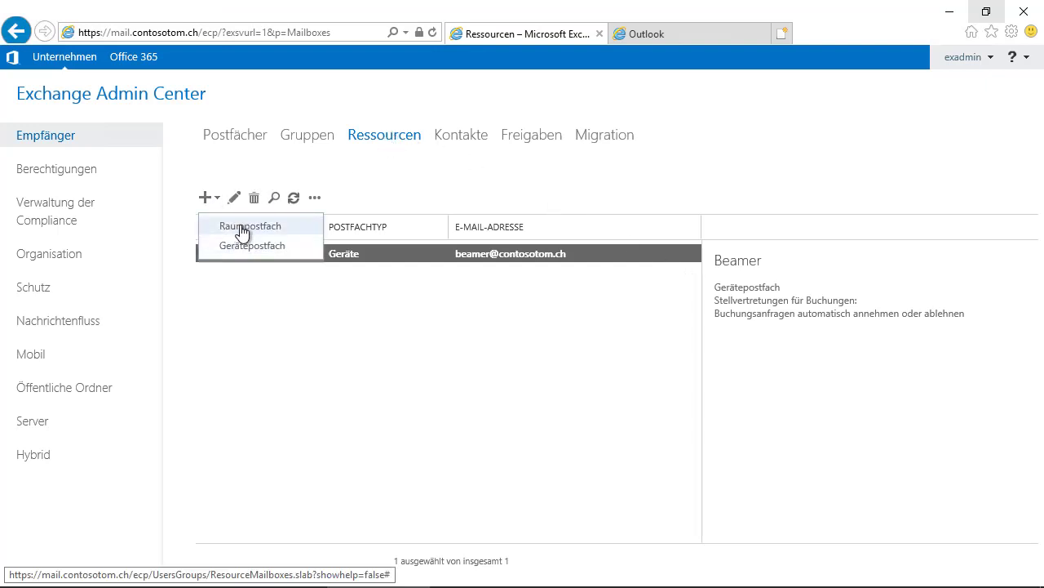
pyautogui.click(242, 227)
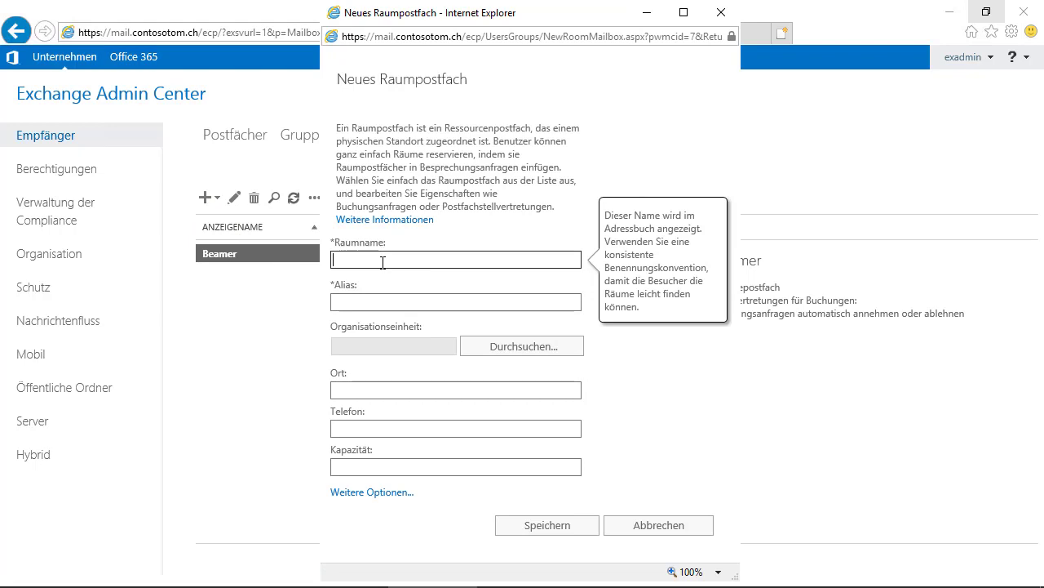
pyautogui.write('Sitzun')
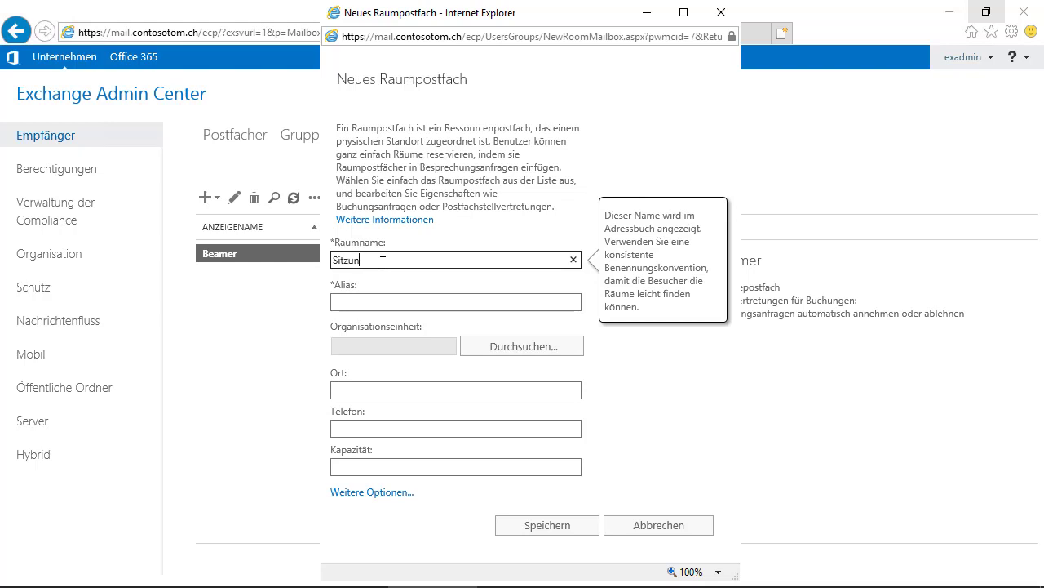
pyautogui.write('gszimmer')
pyautogui.write('Administration')
pyautogui.press('Tab')
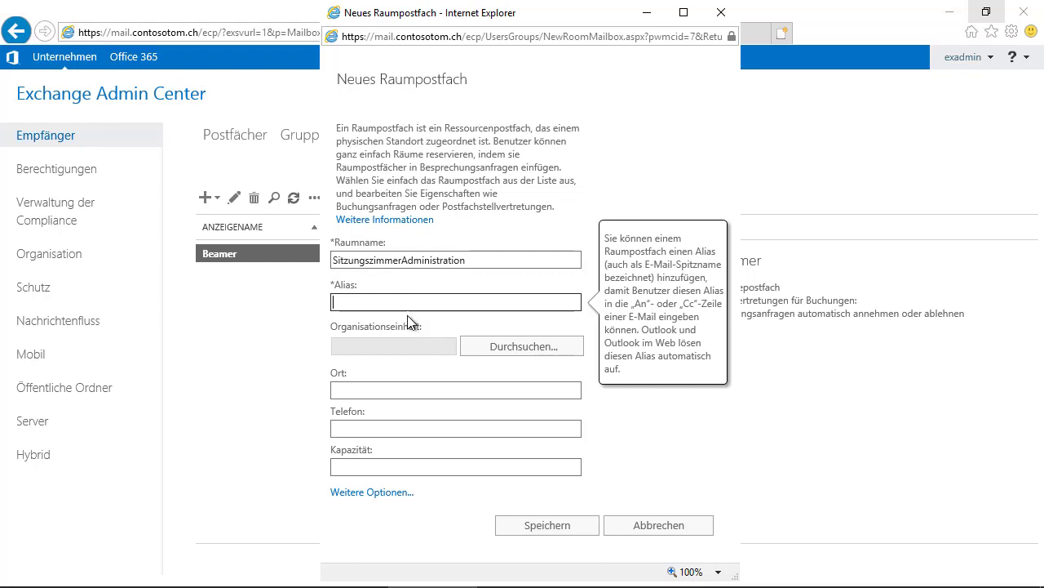
pyautogui.write('sitzungadmin')
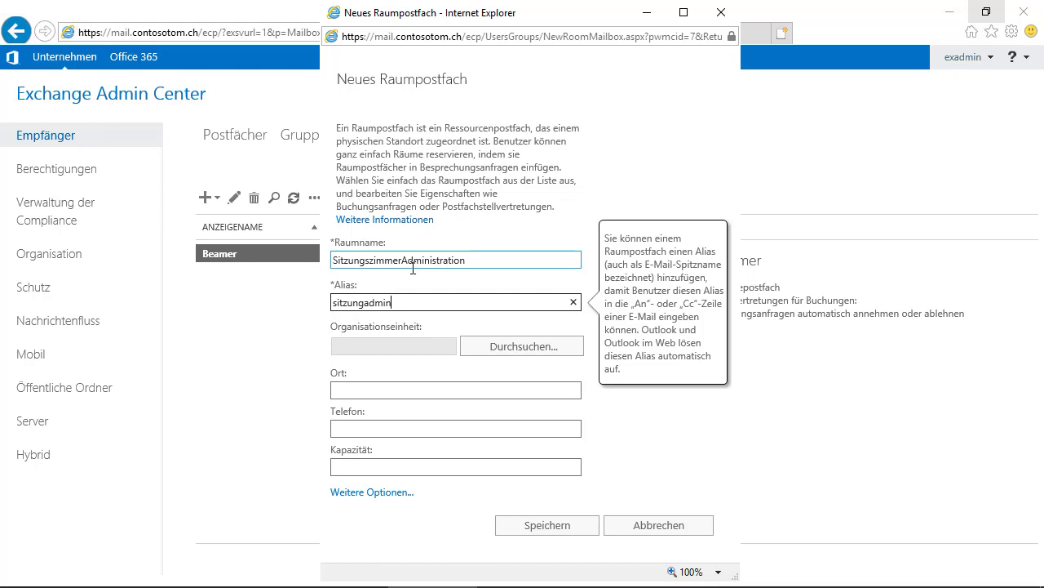
# Assign the room mailbox to the Administration organizational unit and set its location to Bern.
pyautogui.click(529, 357)
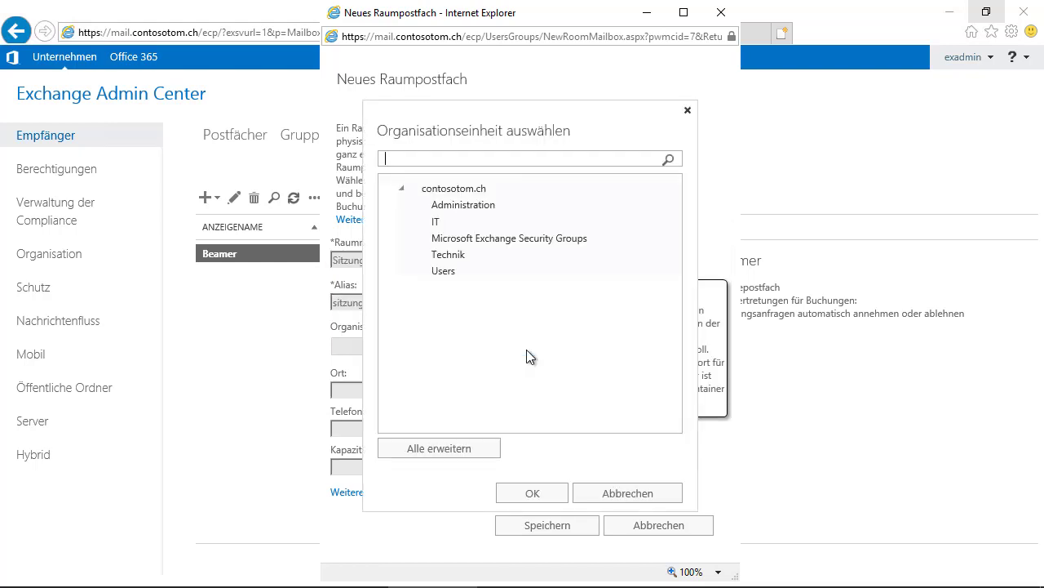
pyautogui.click(477, 205)
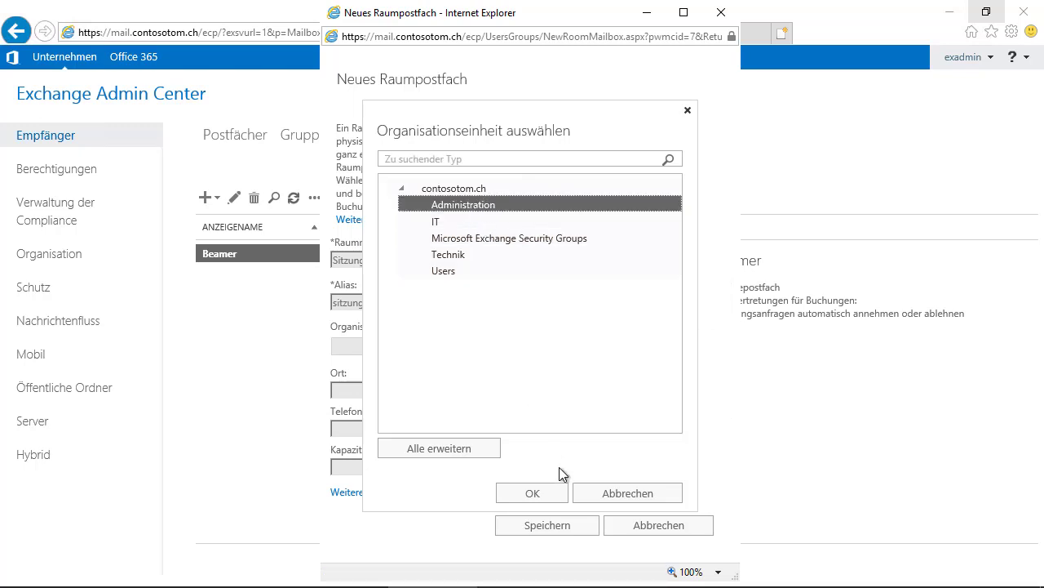
pyautogui.click(535, 493)
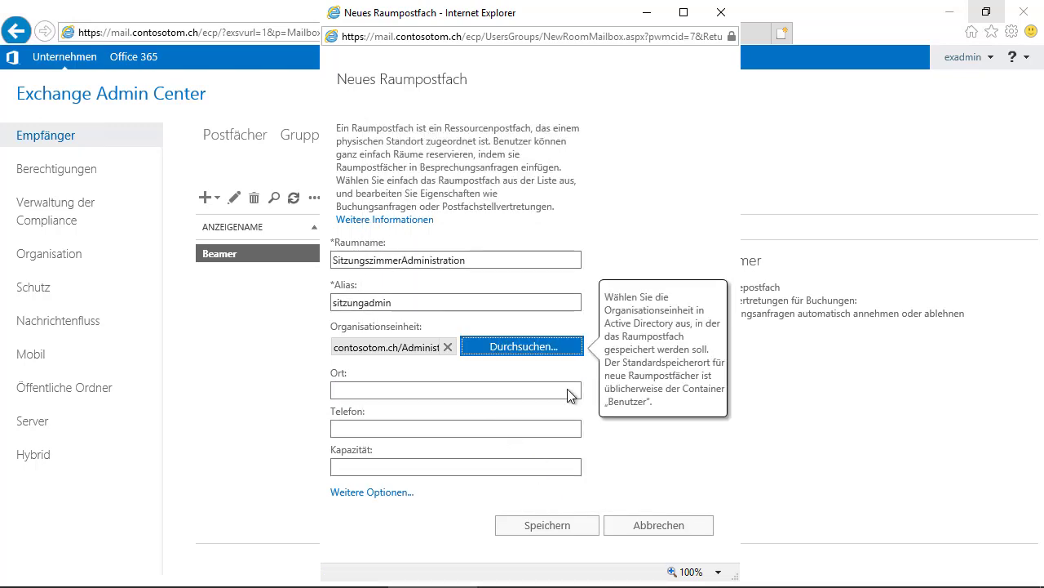
pyautogui.click(376, 392)
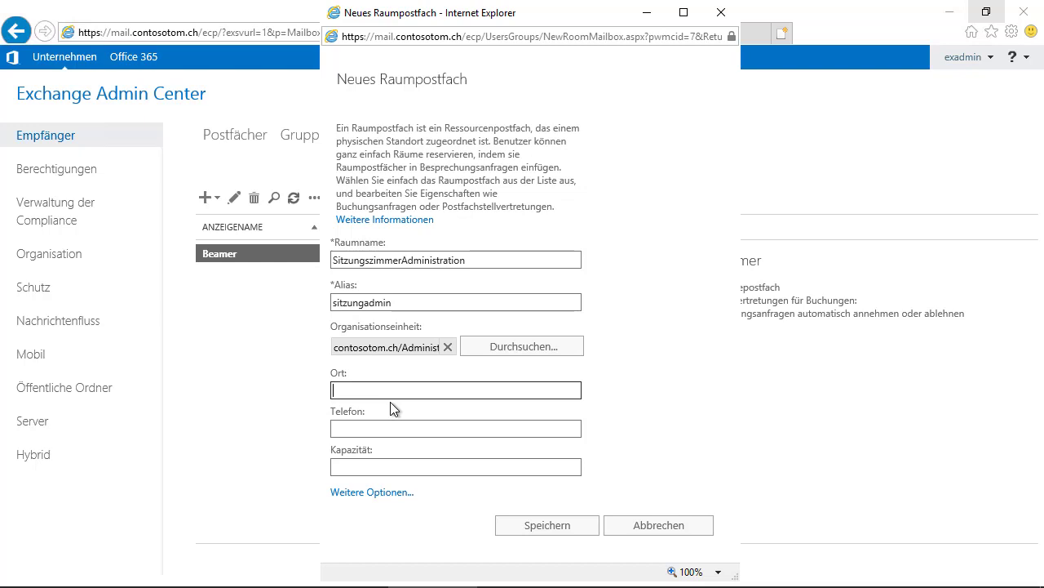
pyautogui.write('Bern')
pyautogui.click(381, 431)
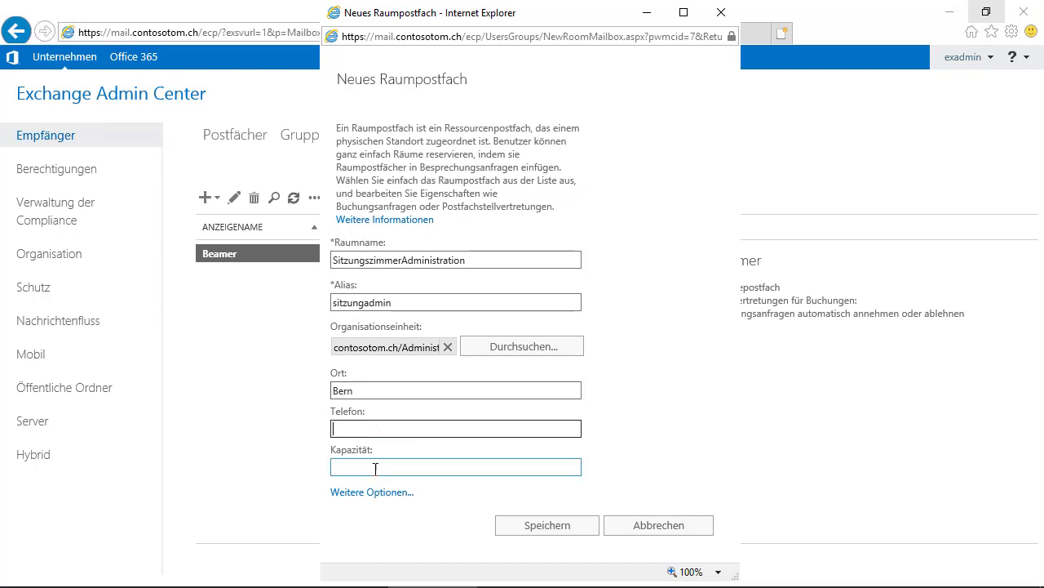
# Set the room mailbox's capacity to 20, store it in mailbox database db01, and save it.
pyautogui.click(375, 467)
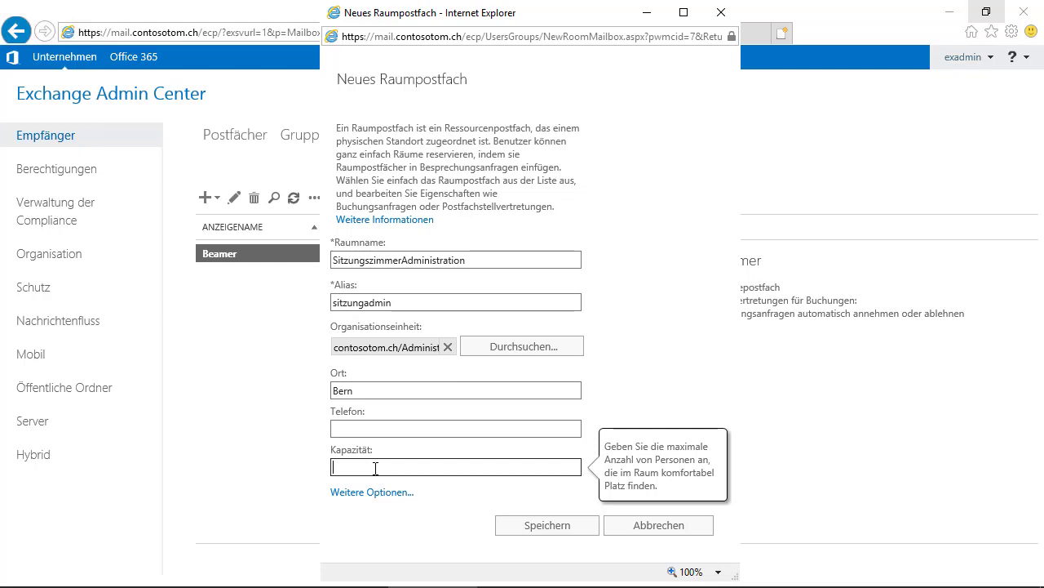
pyautogui.write('20')
pyautogui.click(371, 493)
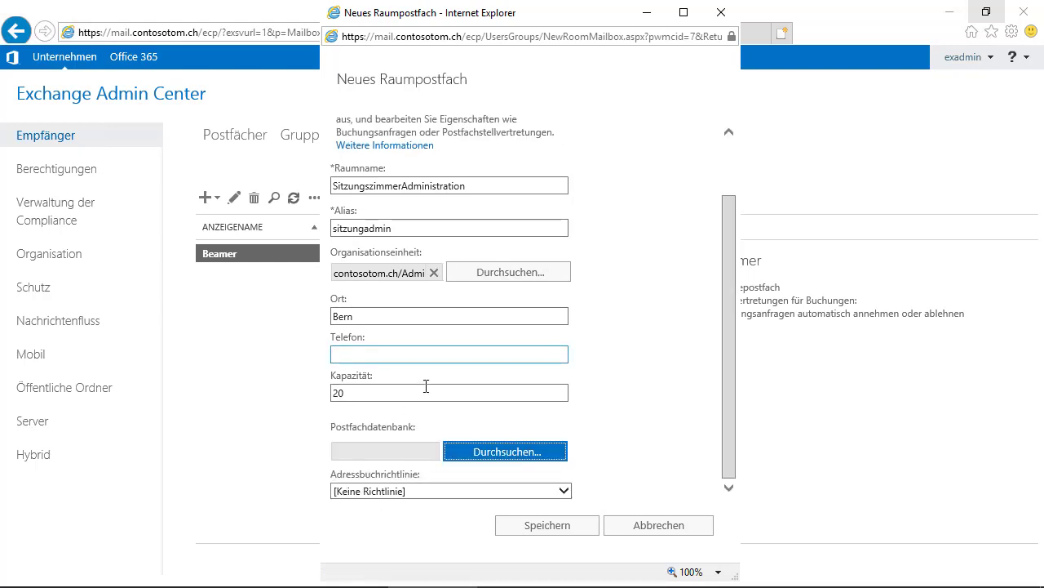
pyautogui.click(479, 459)
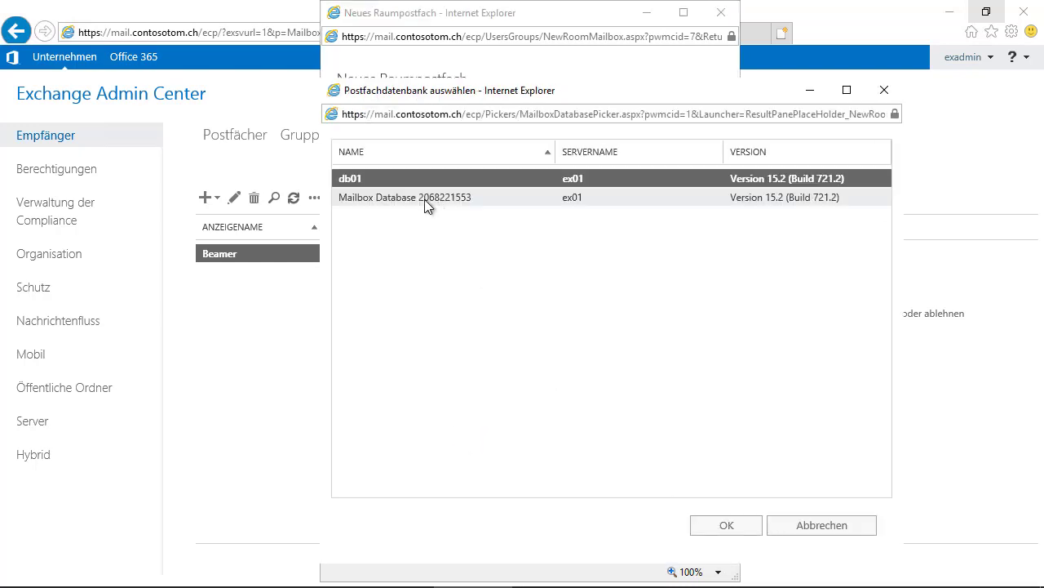
pyautogui.click(700, 531)
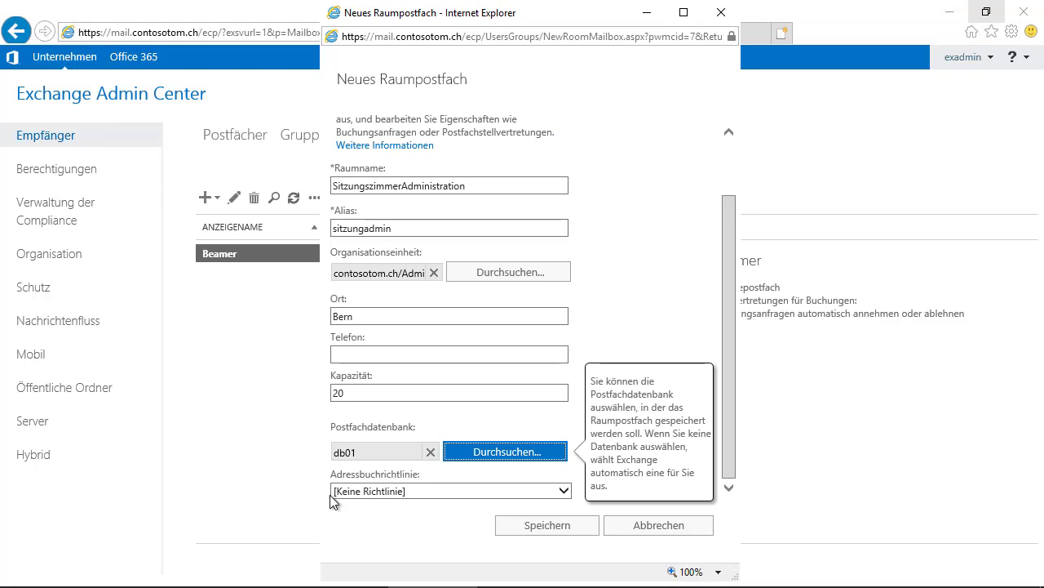
pyautogui.click(550, 524)
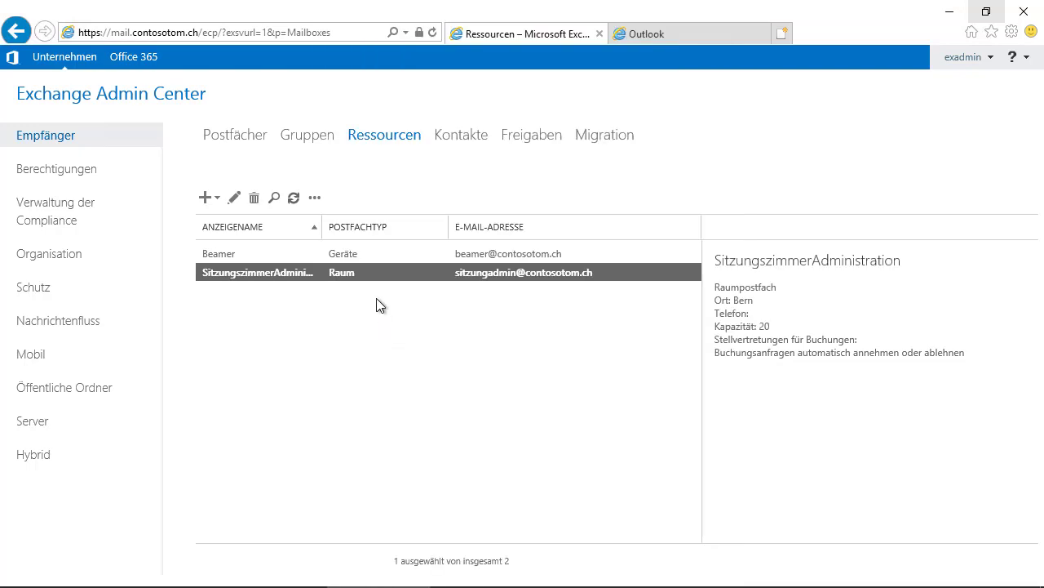
# Open the SitzungszimmerAdministration mailbox with its additional general options and set the department to Administration.
pyautogui.doubleClick(288, 273)
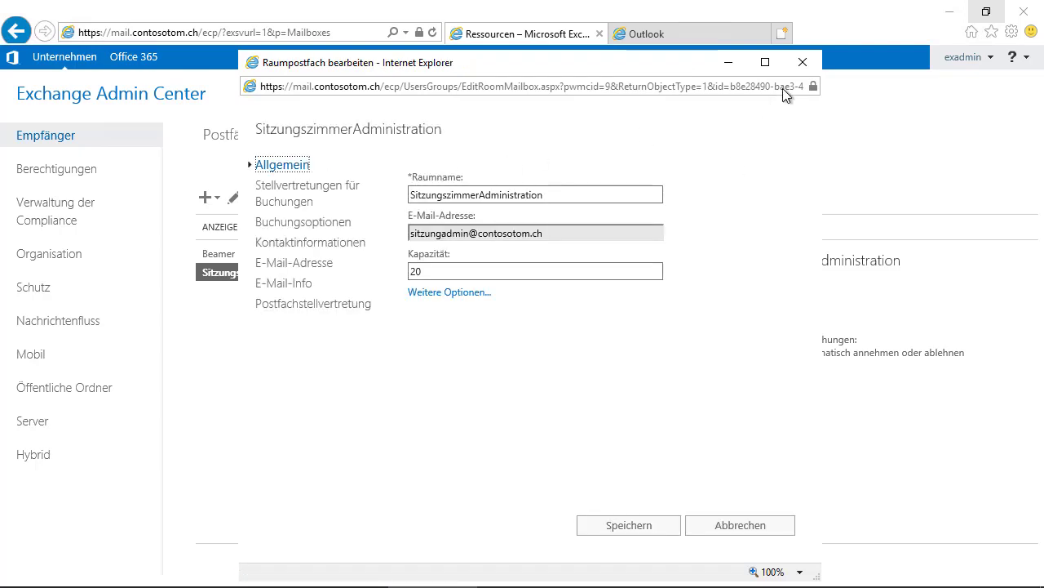
pyautogui.click(764, 62)
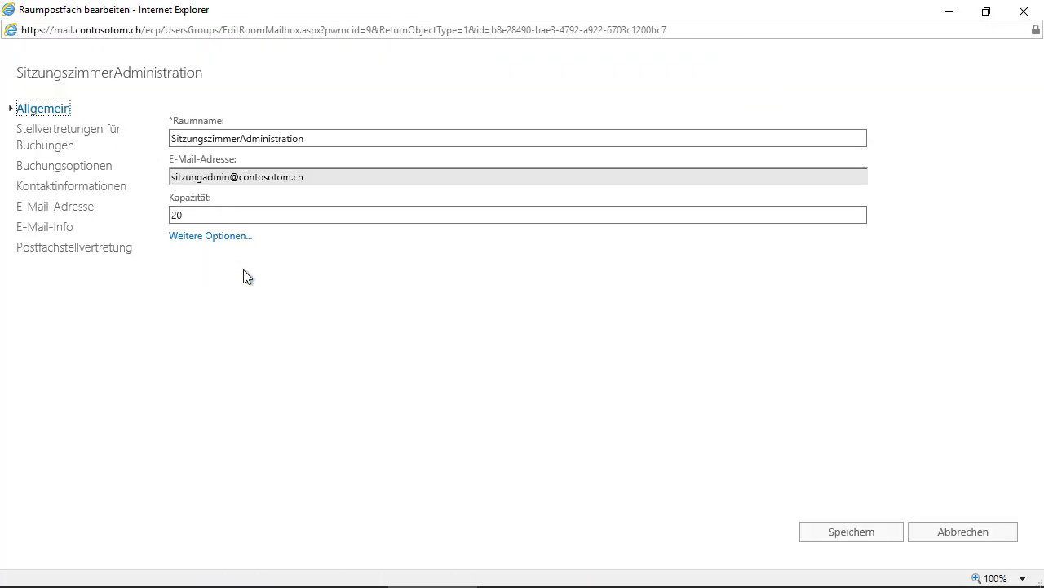
pyautogui.click(235, 236)
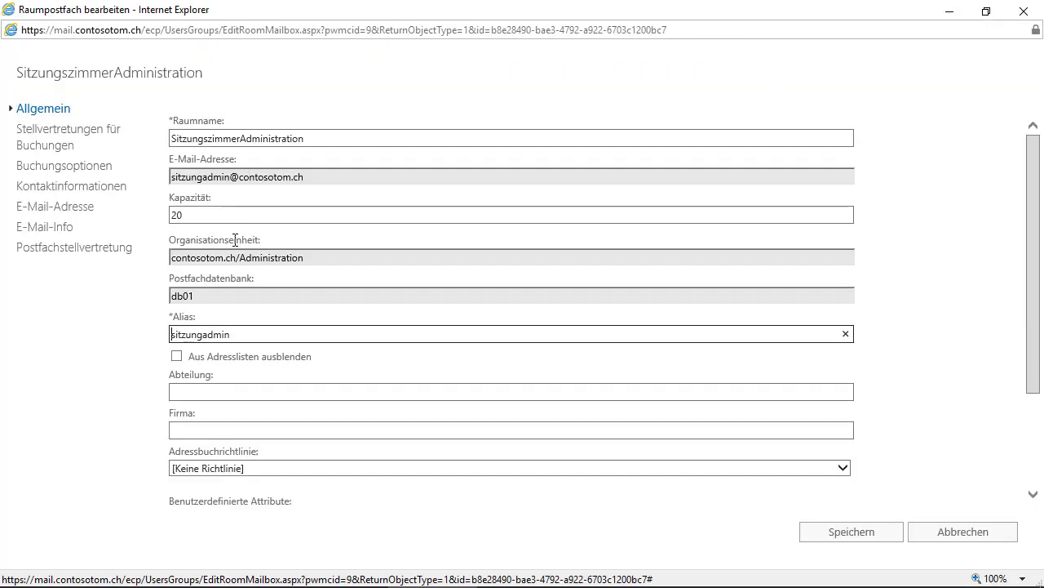
pyautogui.click(210, 390)
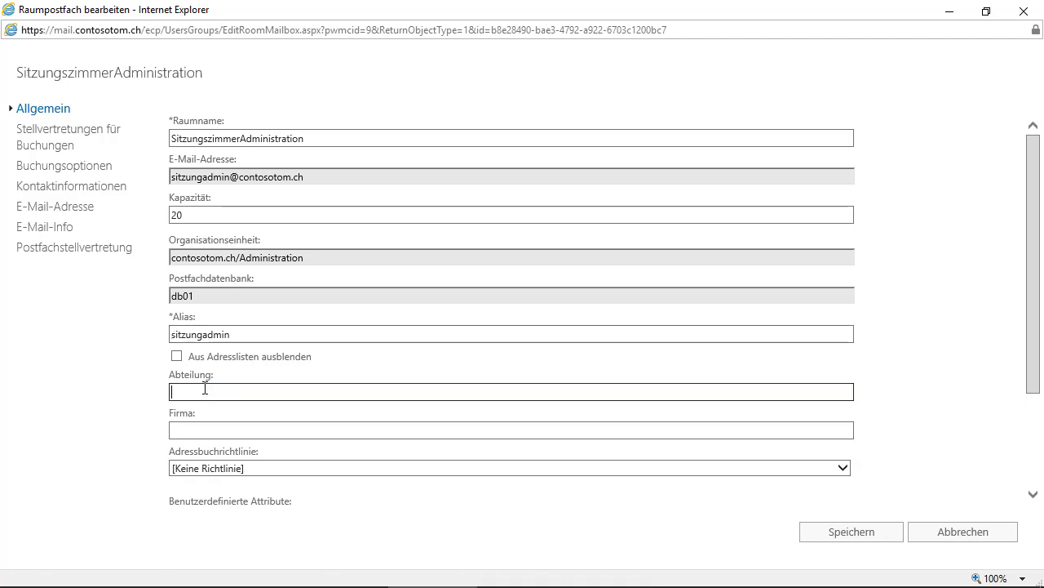
pyautogui.write('Admini')
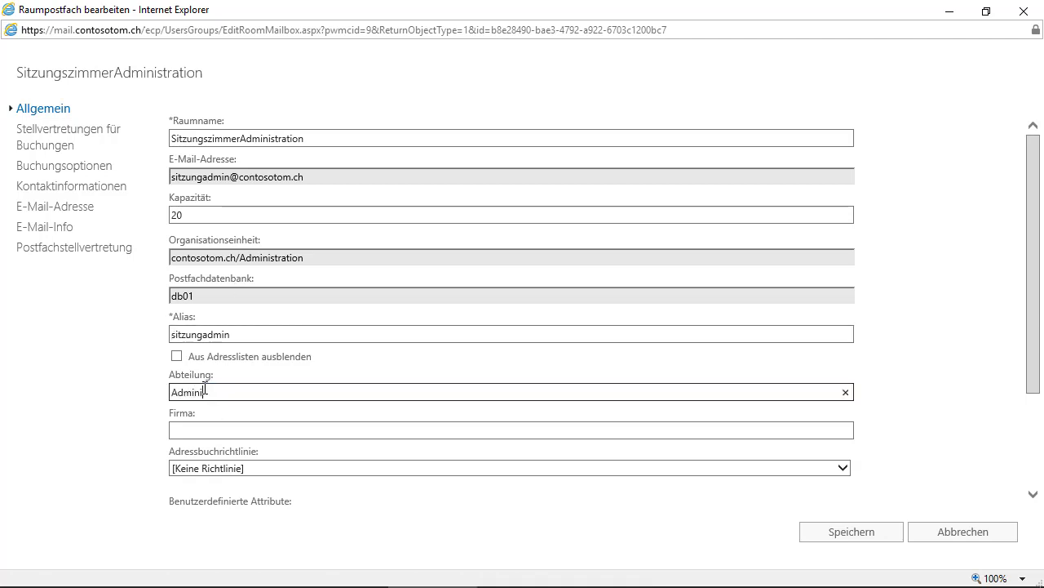
pyautogui.write('stration')
# Review the room's booking delegates, booking options, contact information, e-mail address, e-mail info and mailbox delegation settings, and save the mailbox.
pyautogui.click(40, 145)
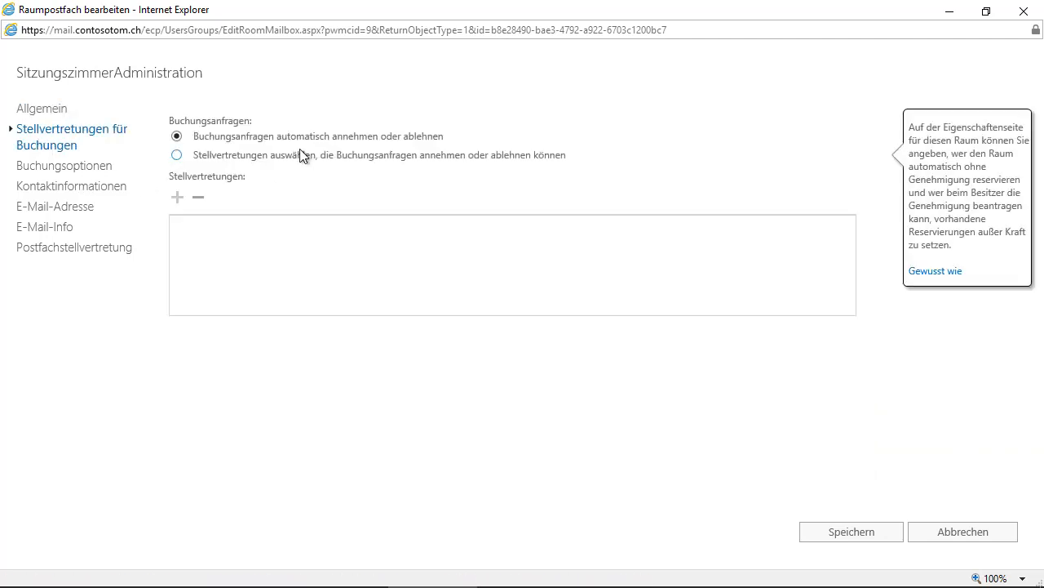
pyautogui.click(83, 167)
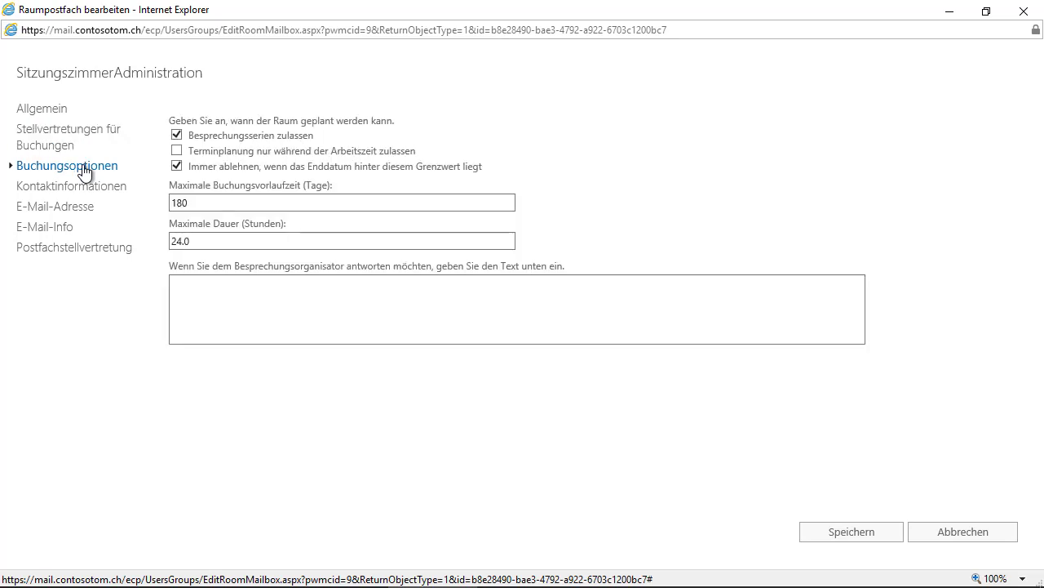
pyautogui.click(78, 188)
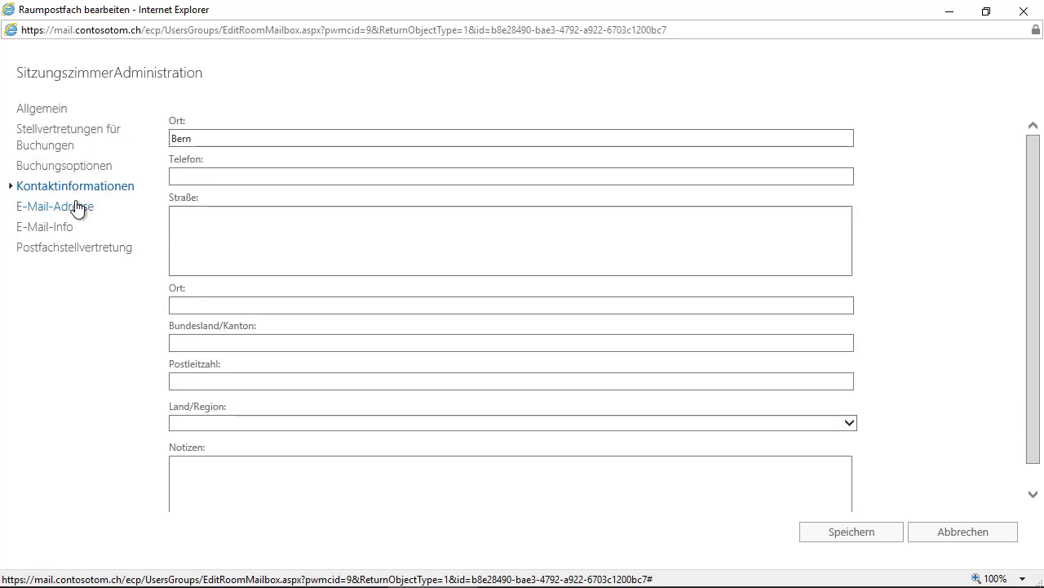
pyautogui.click(77, 208)
pyautogui.click(61, 230)
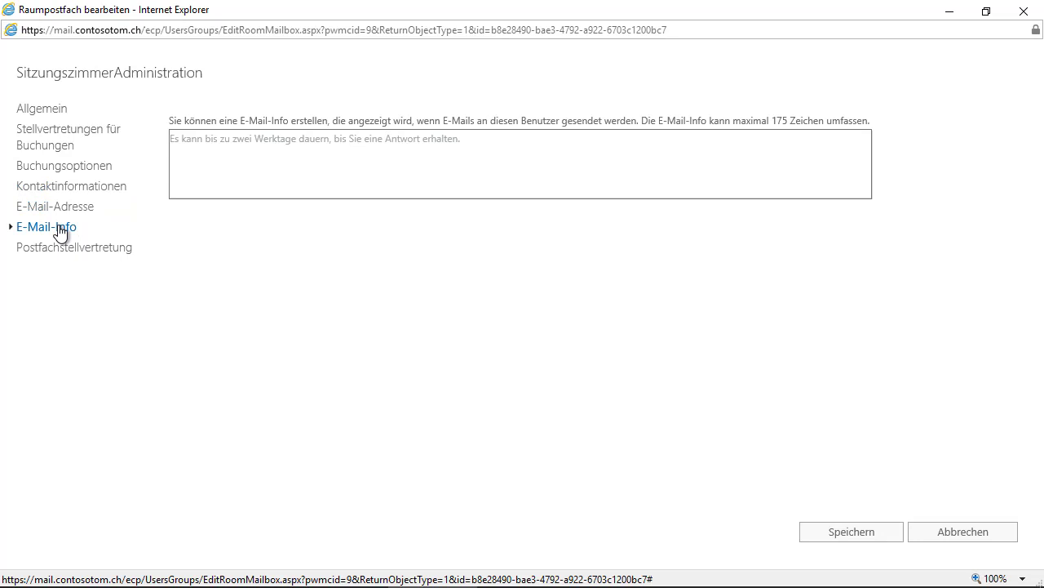
pyautogui.click(63, 250)
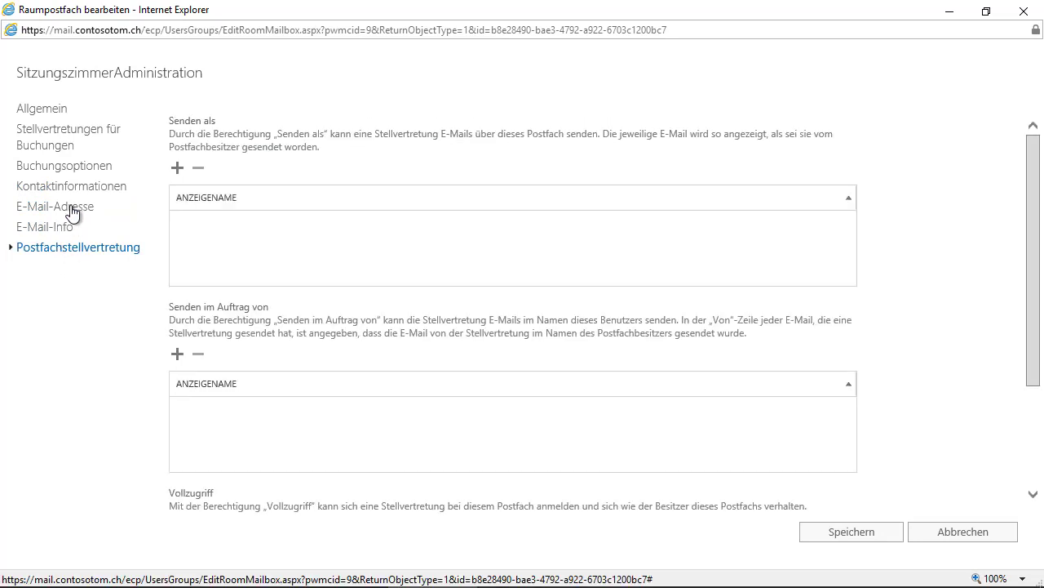
pyautogui.click(49, 109)
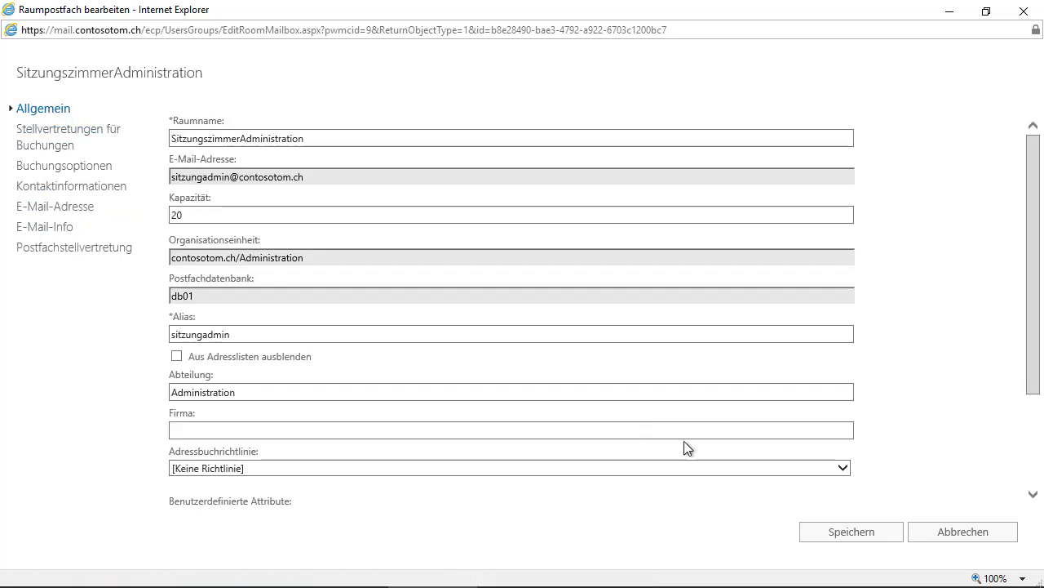
pyautogui.click(849, 532)
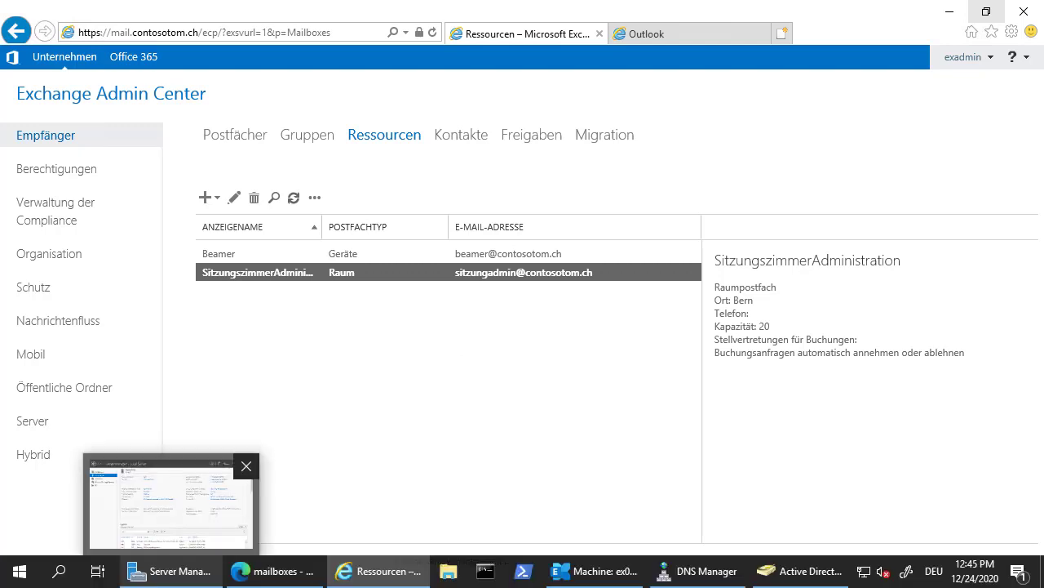
# Switch to the Exchange Online admin center in Microsoft Edge and show the recipients' resource mailboxes.
pyautogui.click(269, 576)
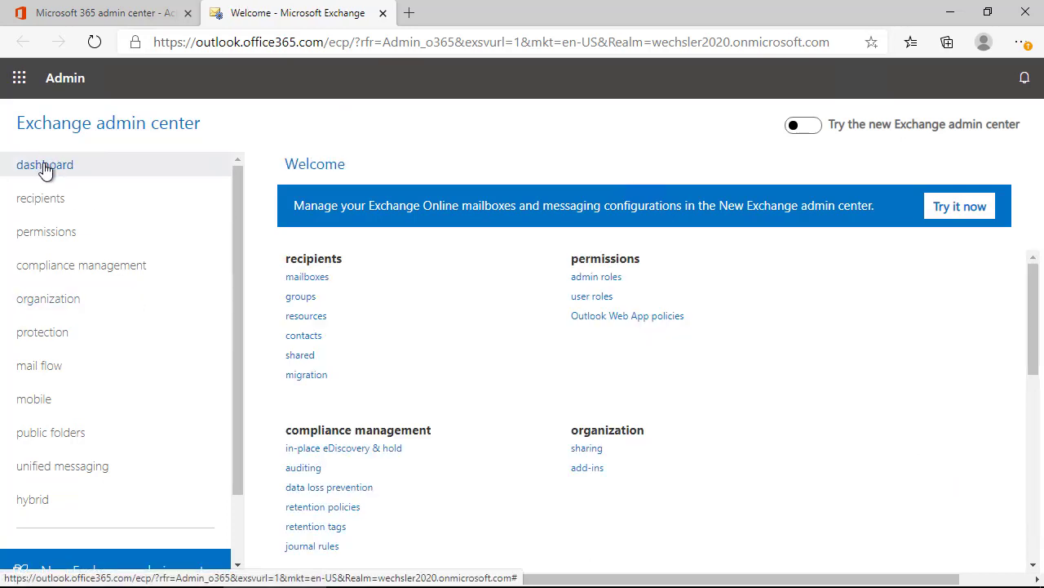
pyautogui.click(46, 207)
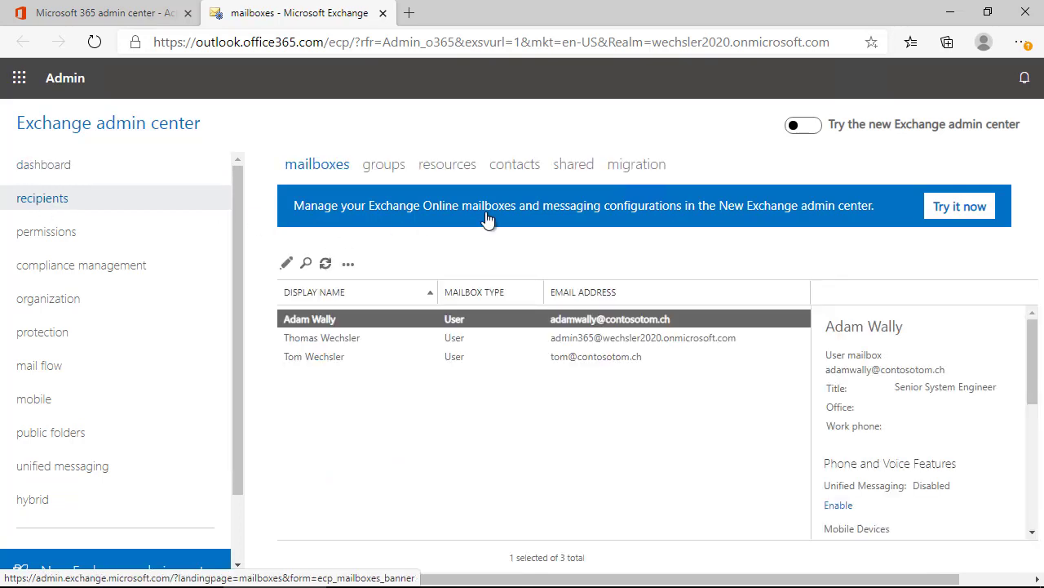
pyautogui.click(447, 165)
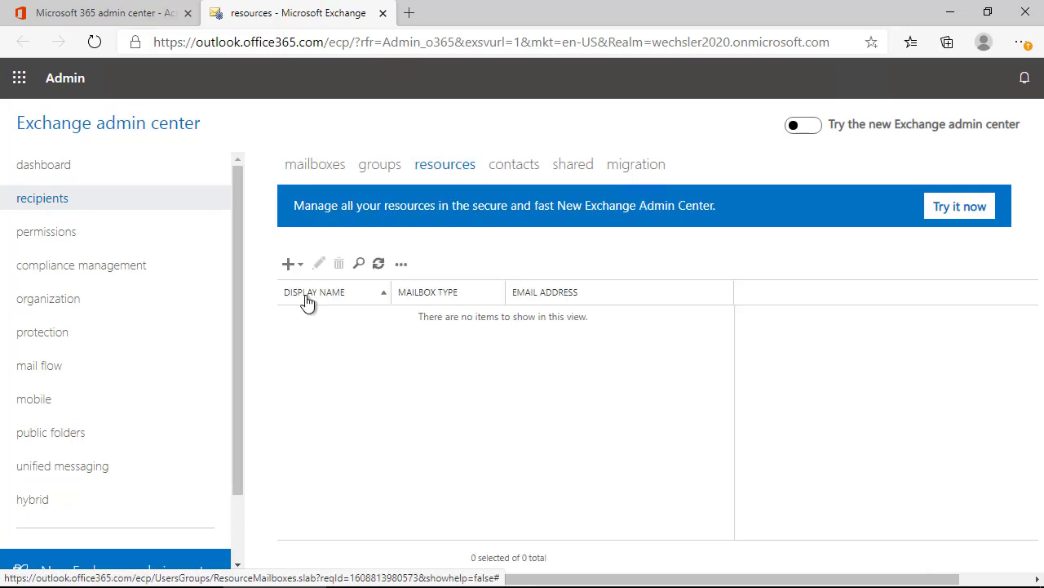
# Start a new room mailbox named Room1 with the e-mail alias room1 and the location Zürich.
pyautogui.click(302, 269)
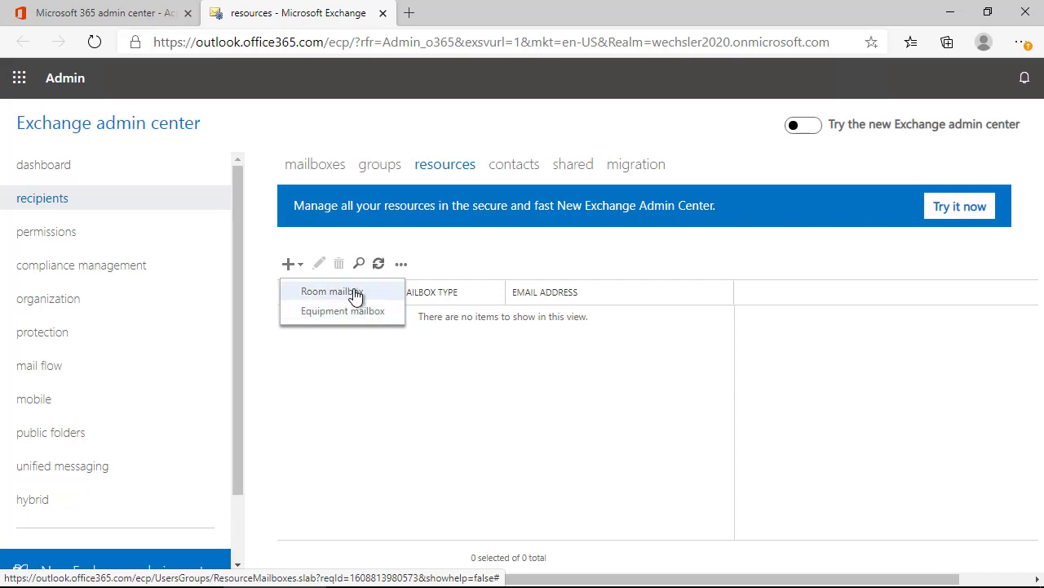
pyautogui.click(353, 291)
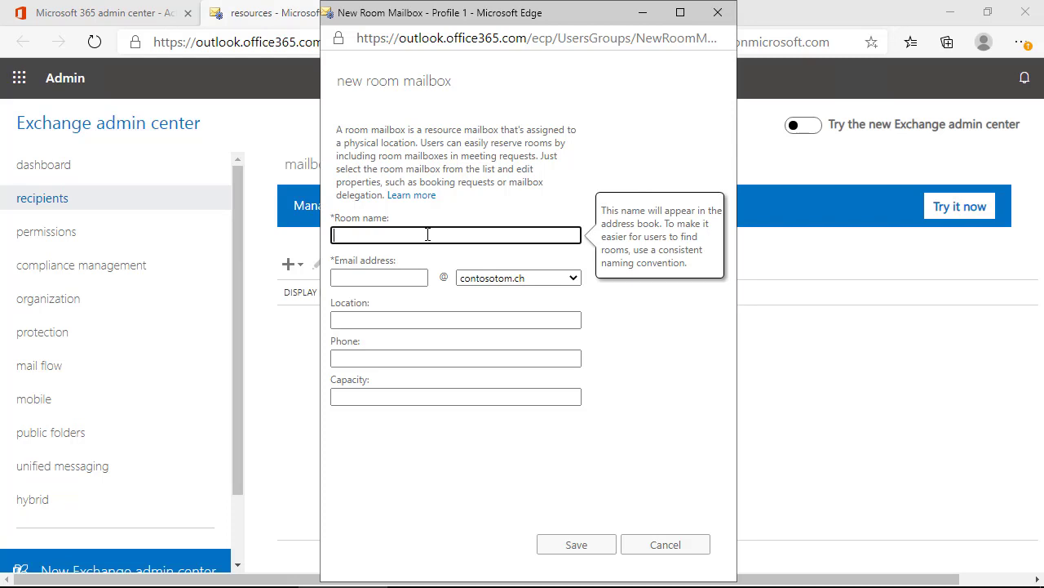
pyautogui.write('Room1')
pyautogui.click(367, 287)
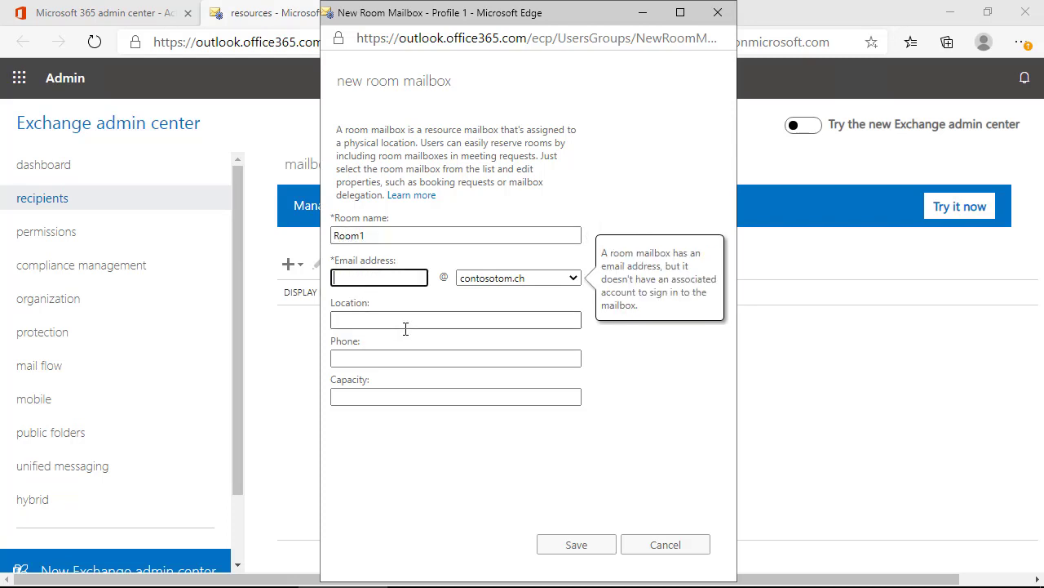
pyautogui.write('room1')
pyautogui.click(406, 326)
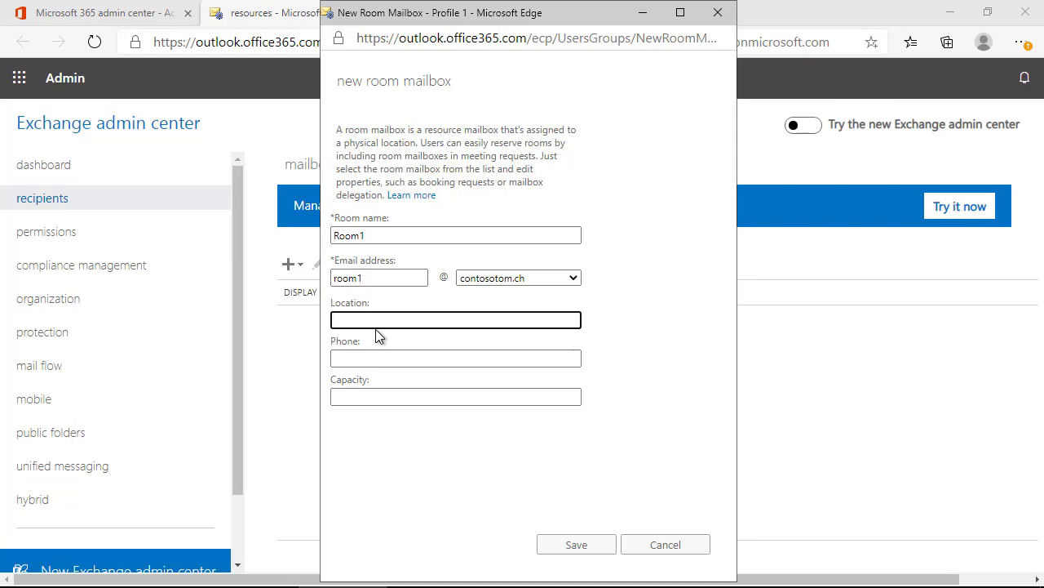
pyautogui.write('Zürich')
pyautogui.press('Tab')
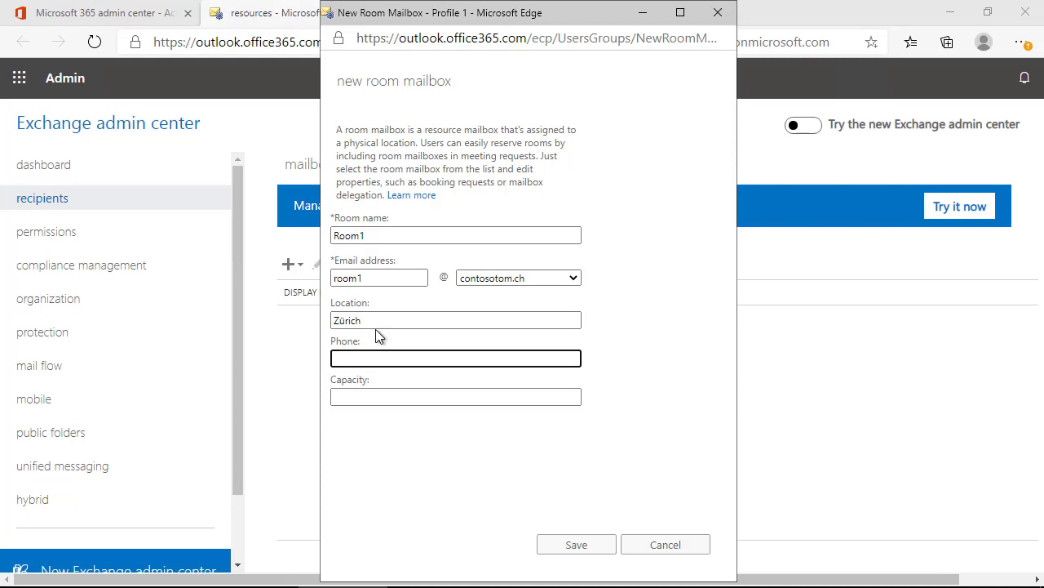
# Save the Room1 mailbox with a capacity of 15 and view its general properties.
pyautogui.click(367, 399)
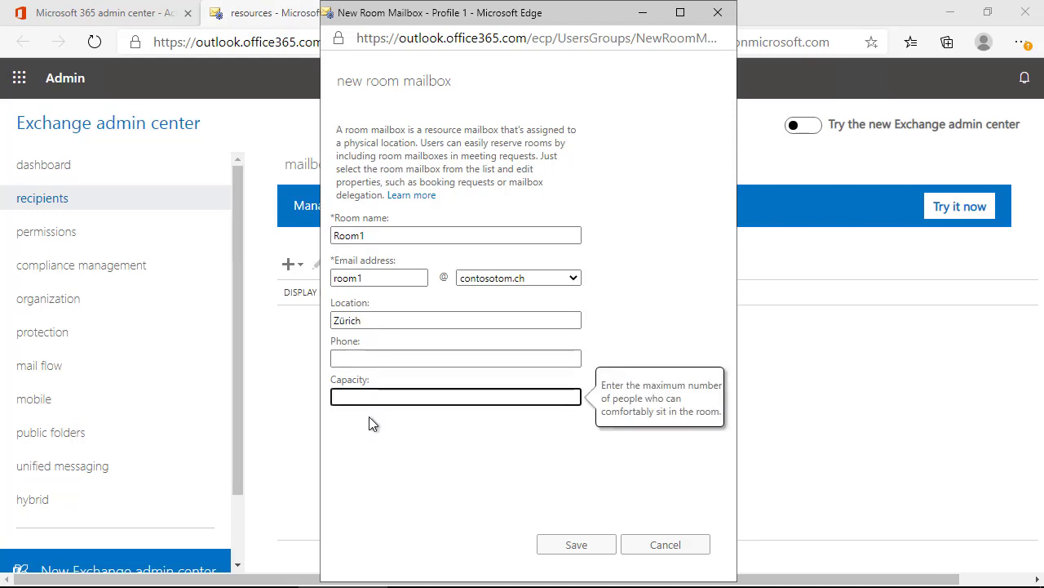
pyautogui.write('15')
pyautogui.click(481, 465)
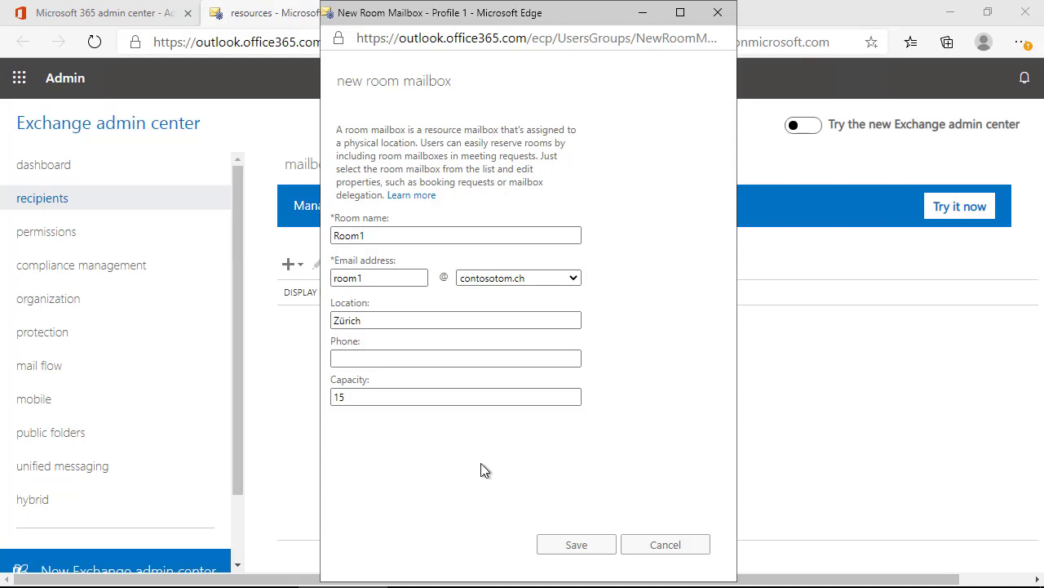
pyautogui.click(603, 553)
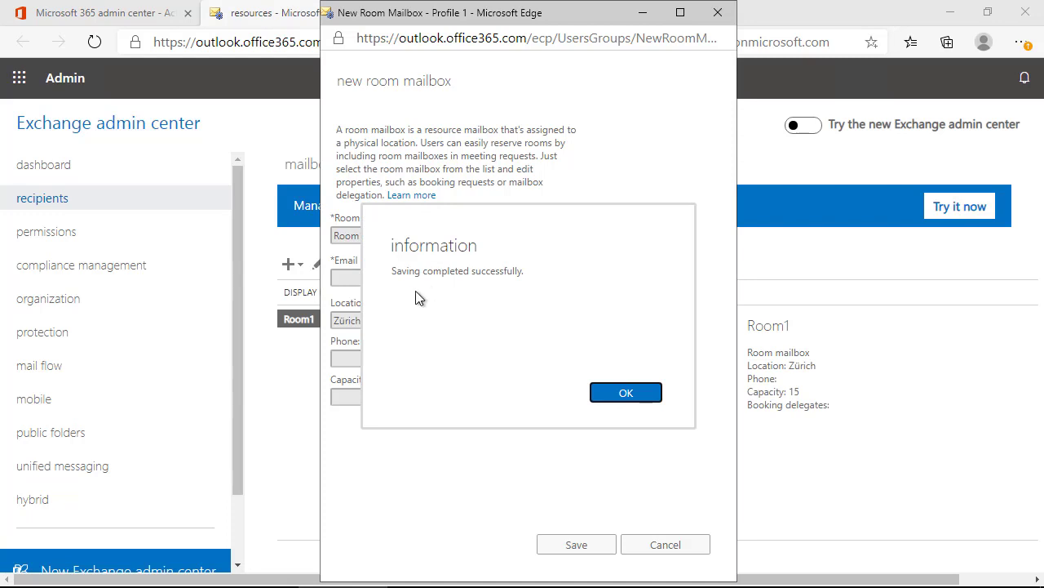
pyautogui.click(626, 393)
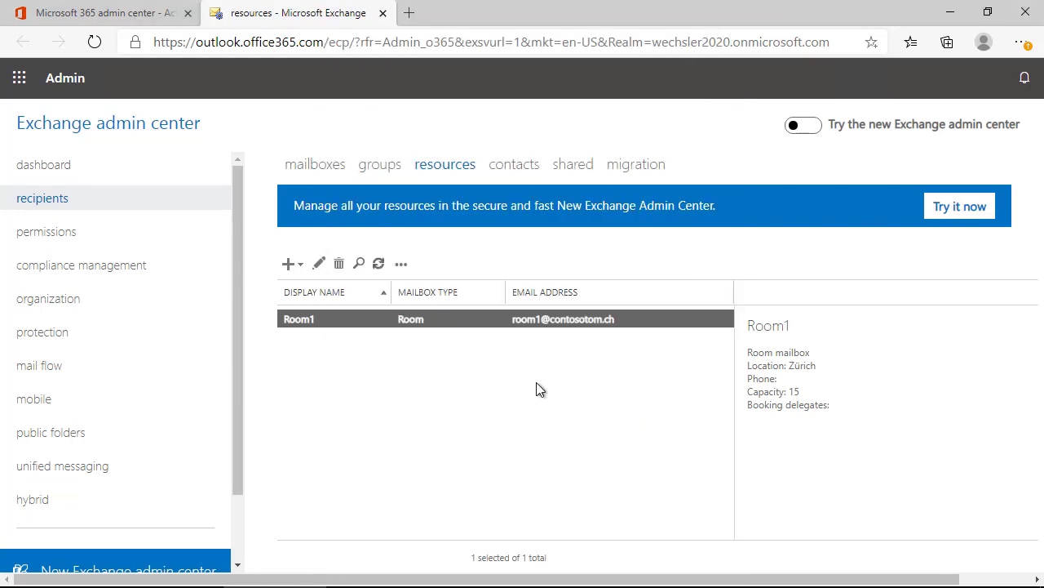
pyautogui.doubleClick(367, 320)
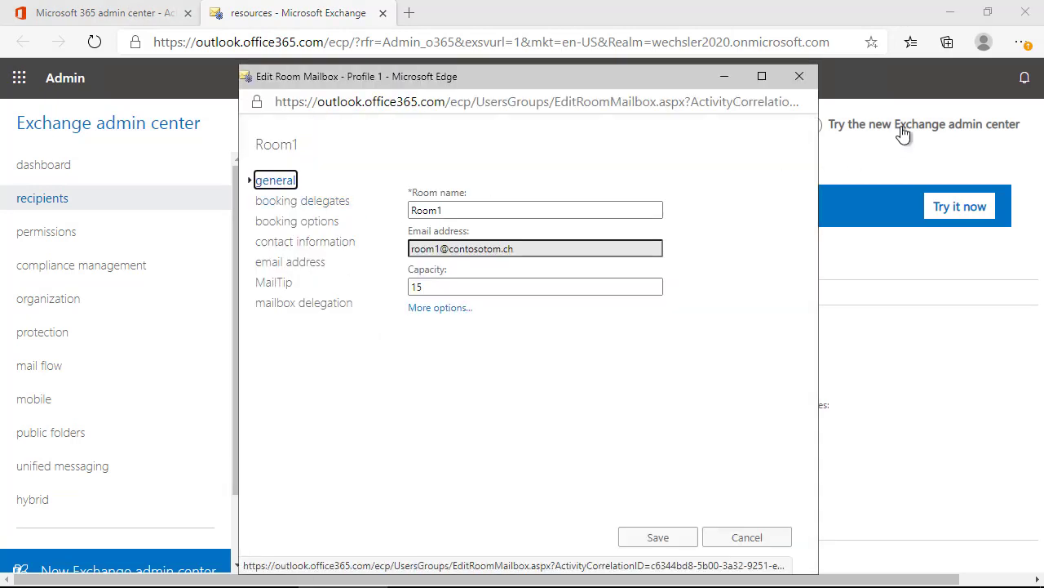
pyautogui.click(800, 76)
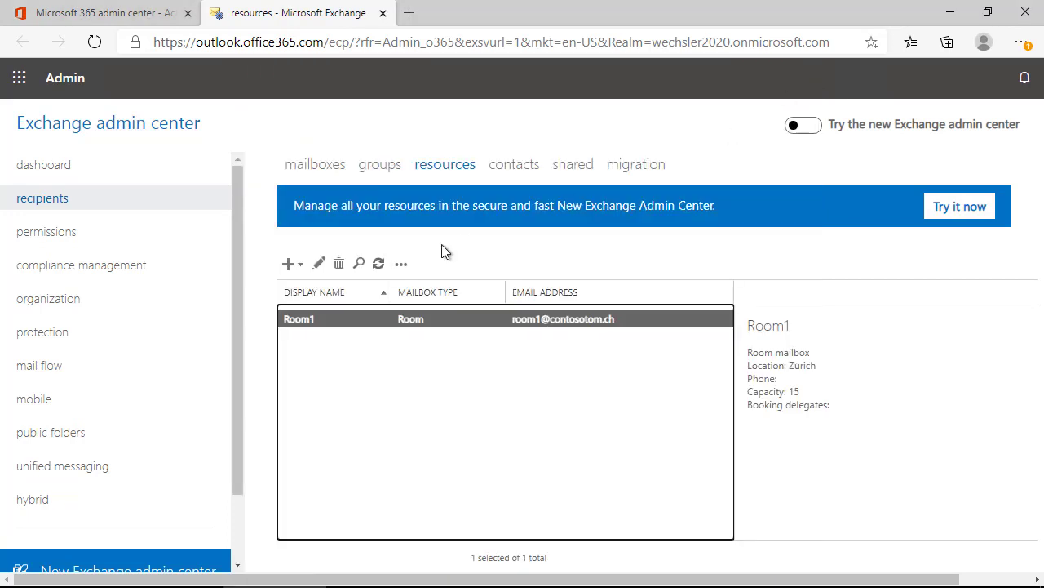
# Create an equipment mailbox named carford with the e-mail alias carford and view its general properties.
pyautogui.click(300, 266)
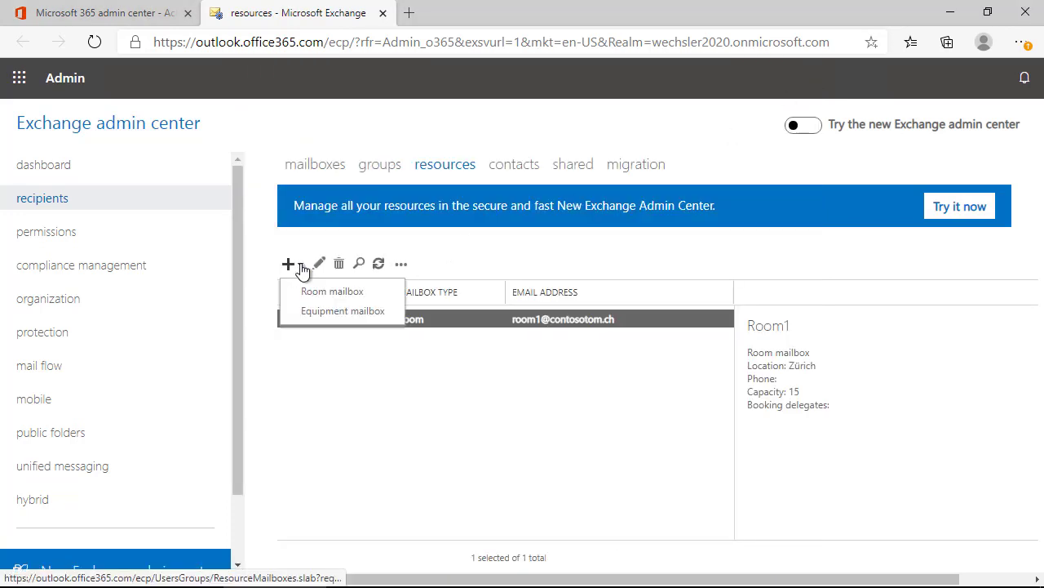
pyautogui.click(332, 315)
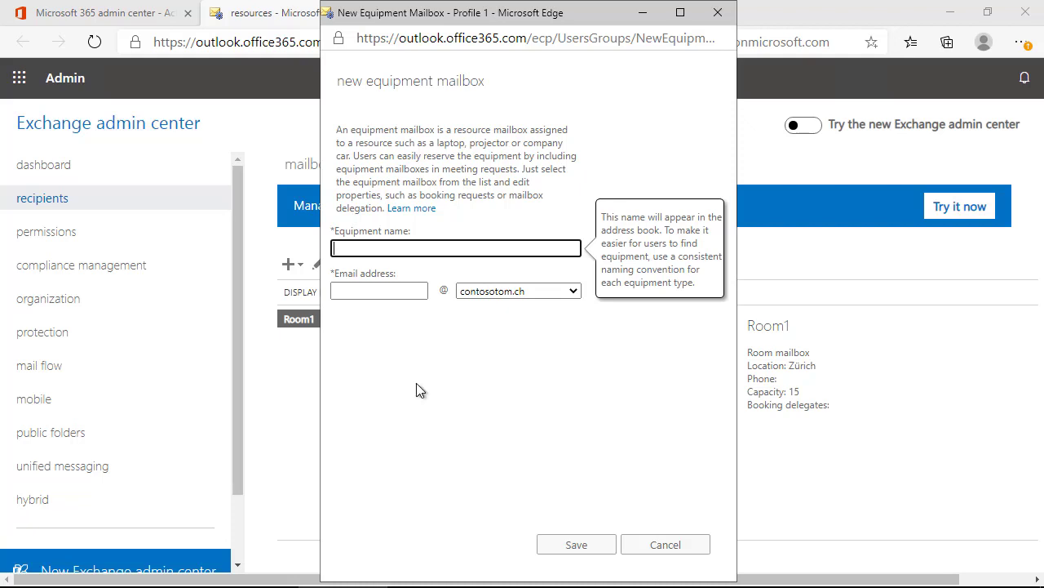
pyautogui.write('carford')
pyautogui.press('Tab')
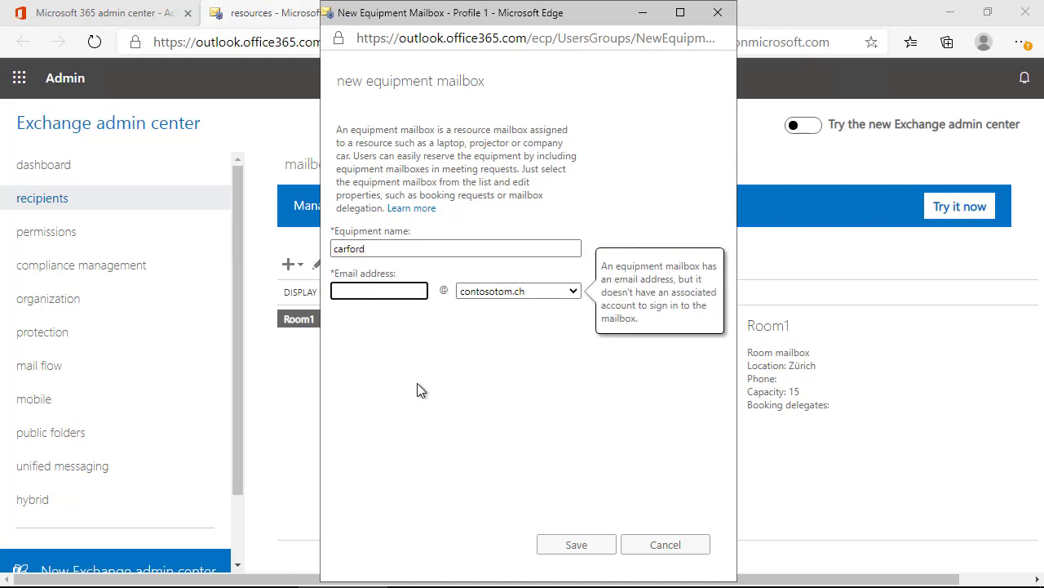
pyautogui.write('carford')
pyautogui.click(578, 547)
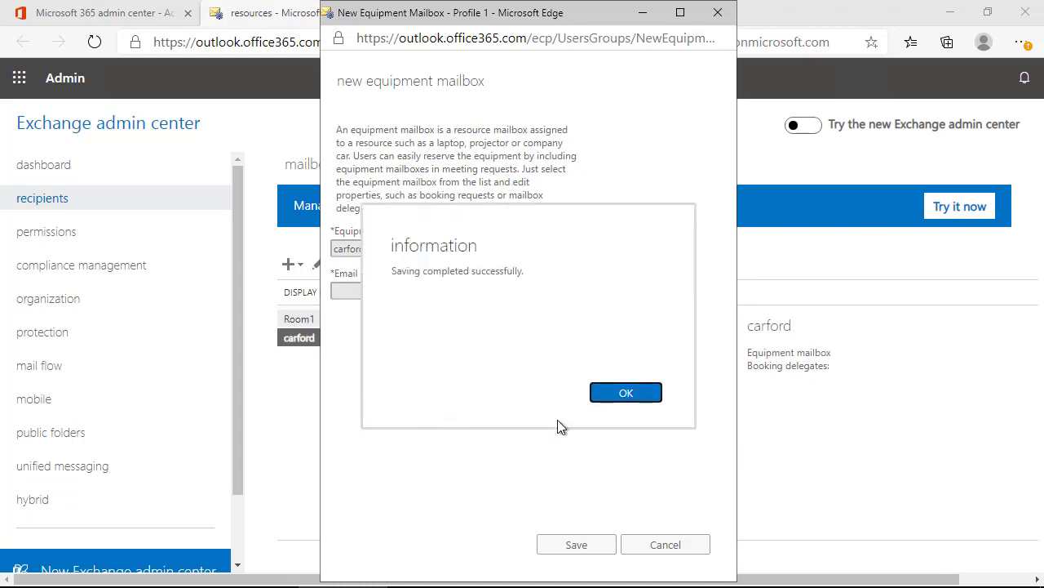
pyautogui.click(633, 393)
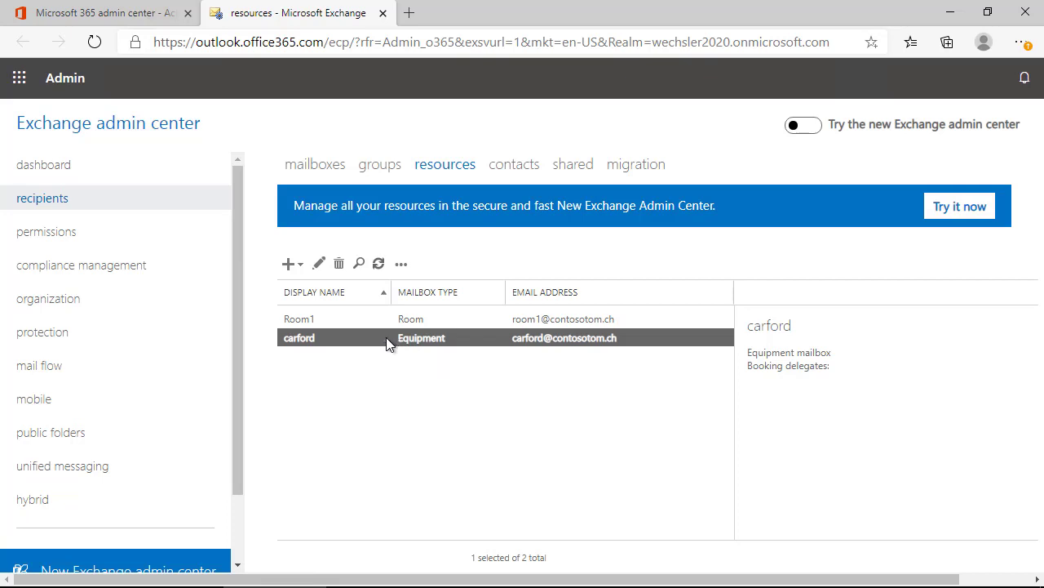
pyautogui.click(319, 265)
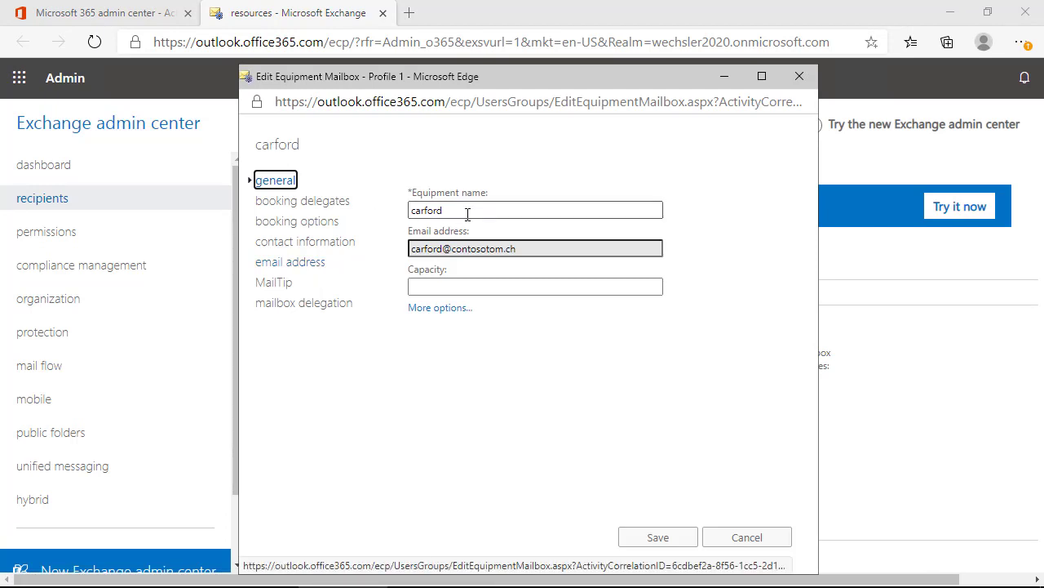
pyautogui.click(799, 76)
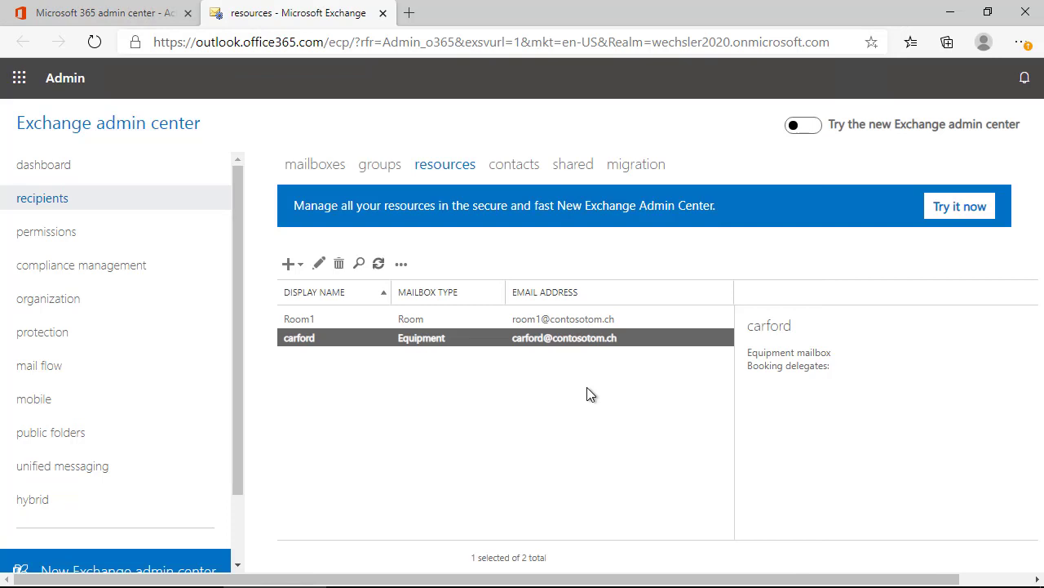